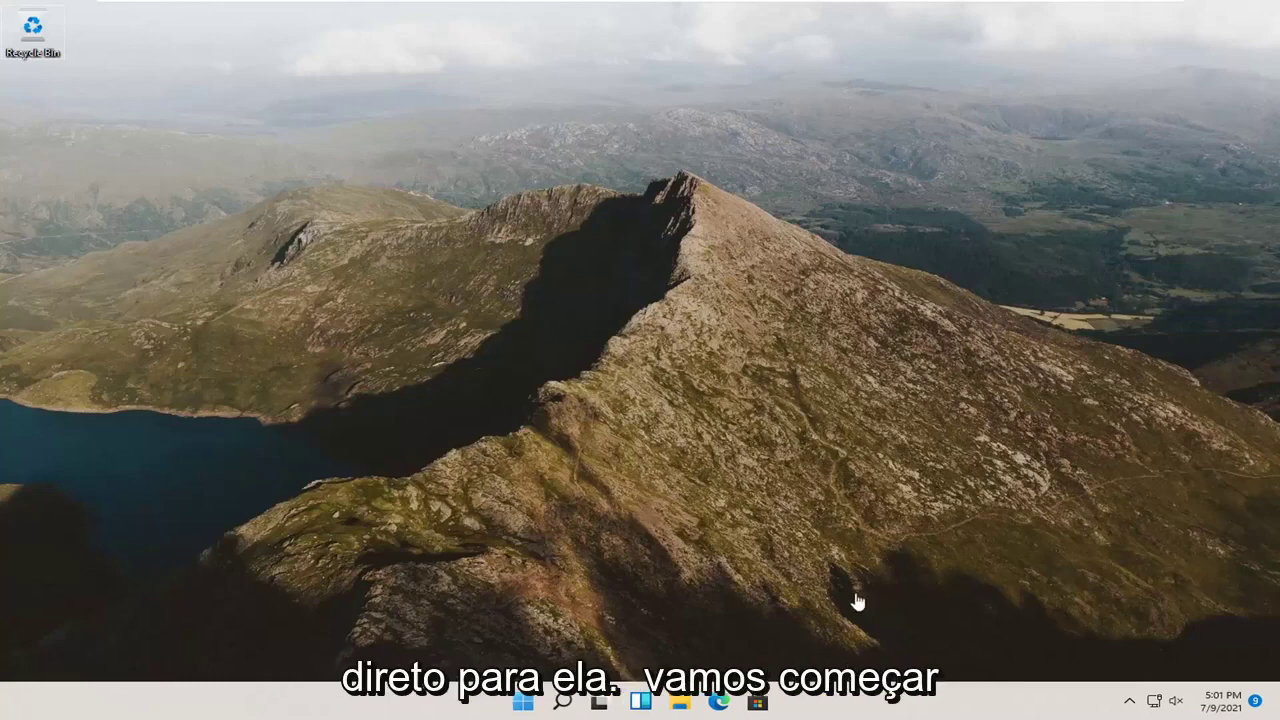
Open the browser and run a Google search for 'recuva'
click(719, 704)
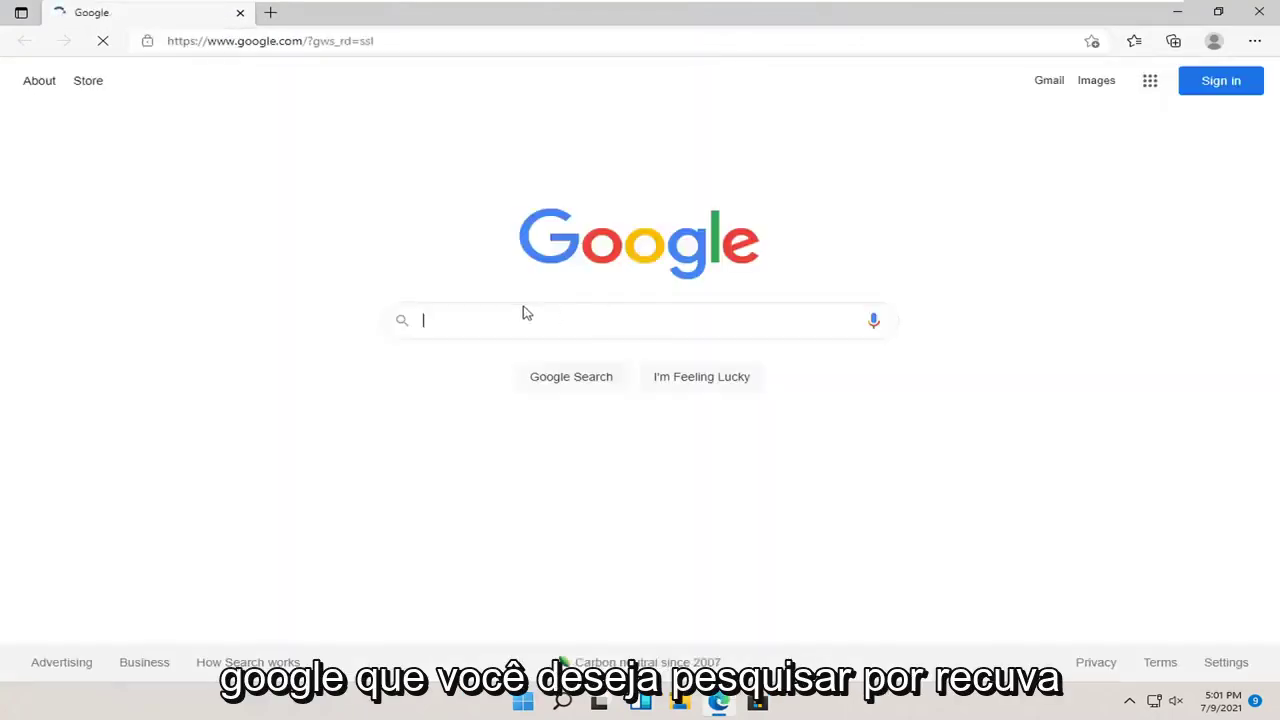
click(258, 40)
text(recuva)
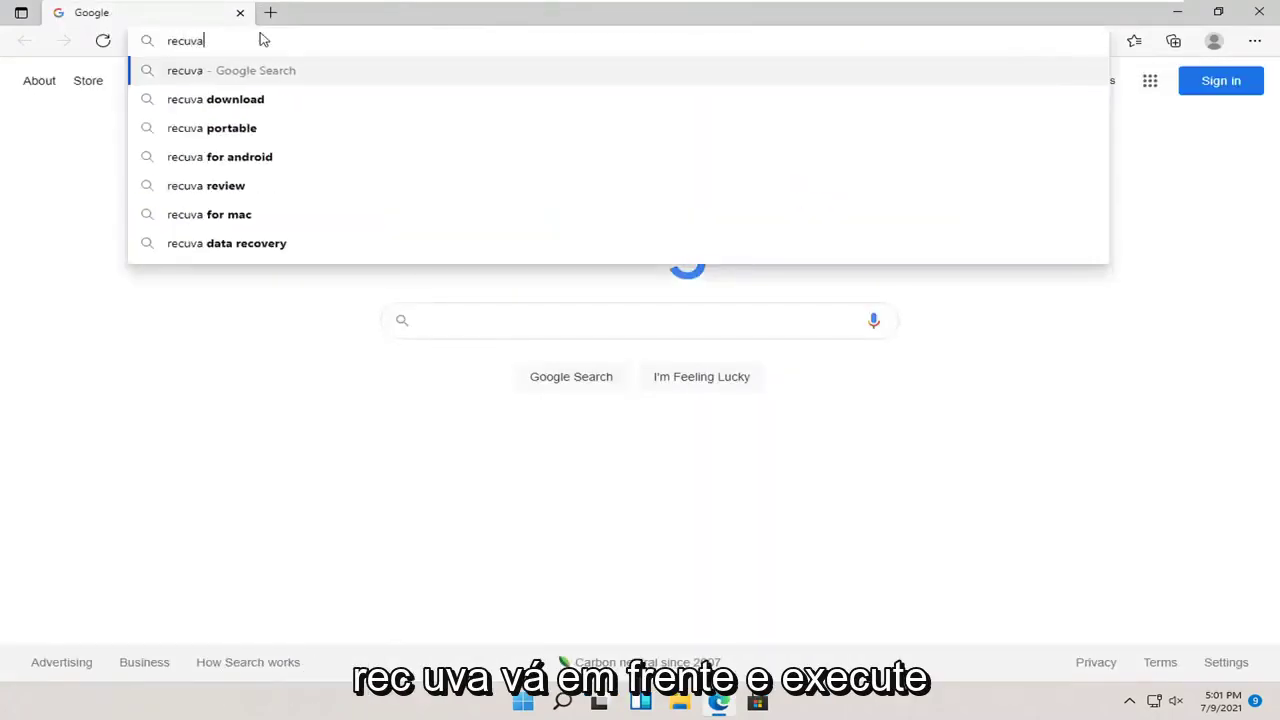
key(Return)
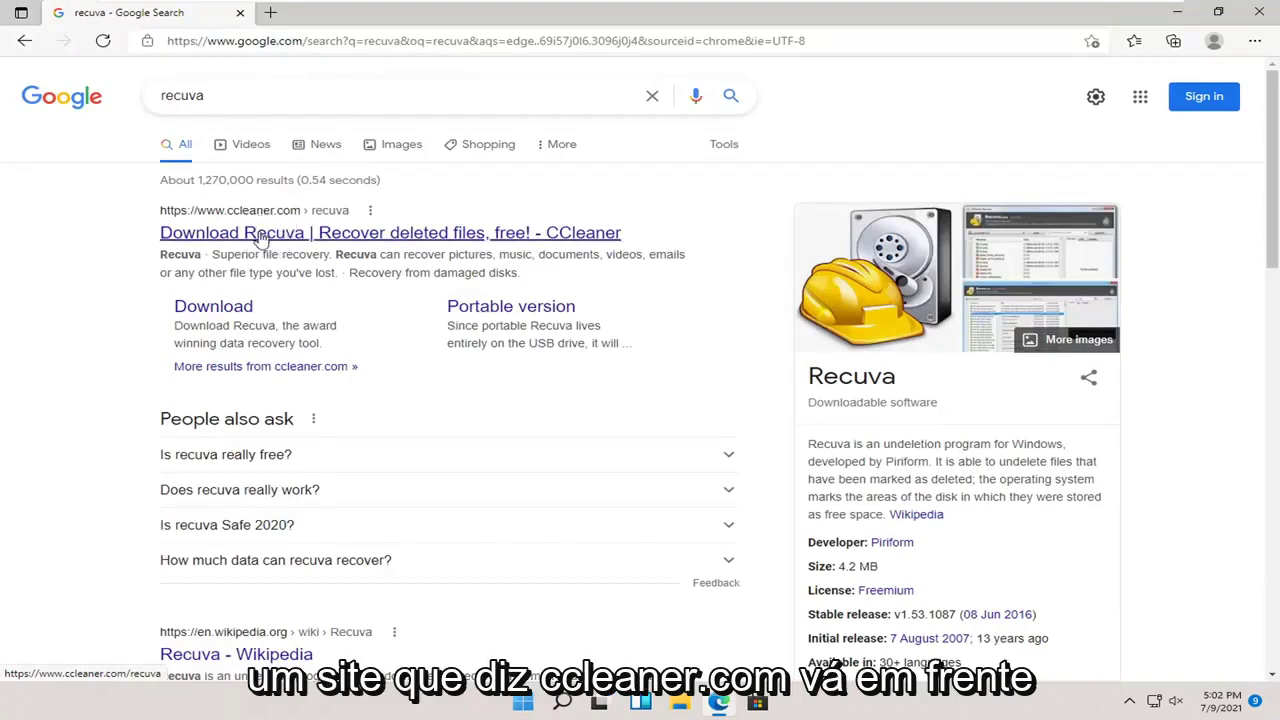
Open the ccleaner.com Download Recuva result and browse the free and Pro edition offerings
click(258, 236)
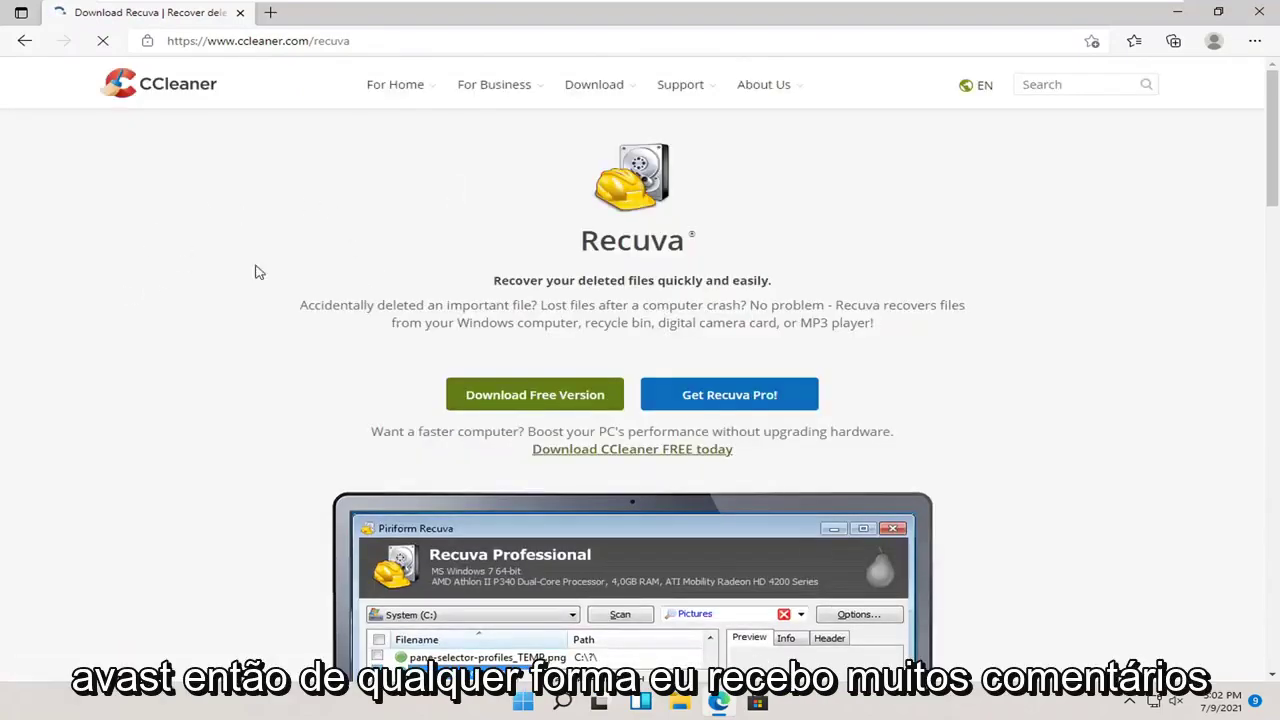
scroll(510, 340, down, 2)
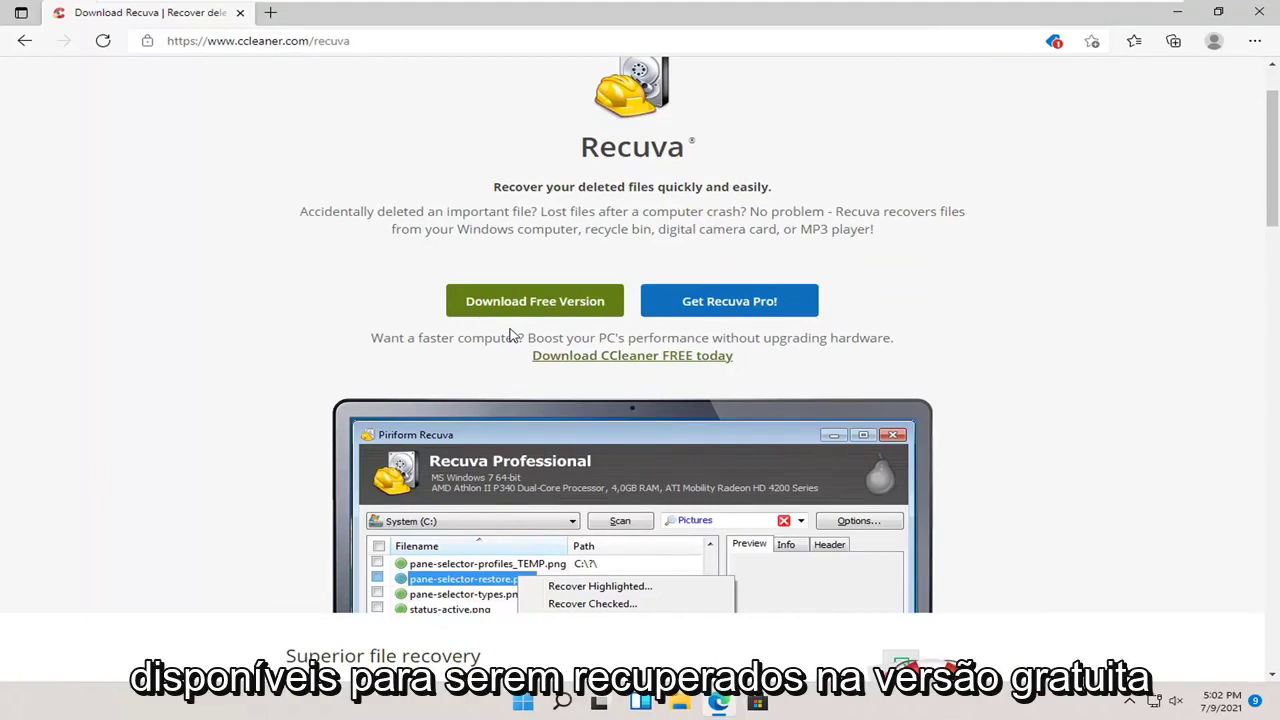
scroll(513, 336, down, 1)
scroll(515, 337, down, 1)
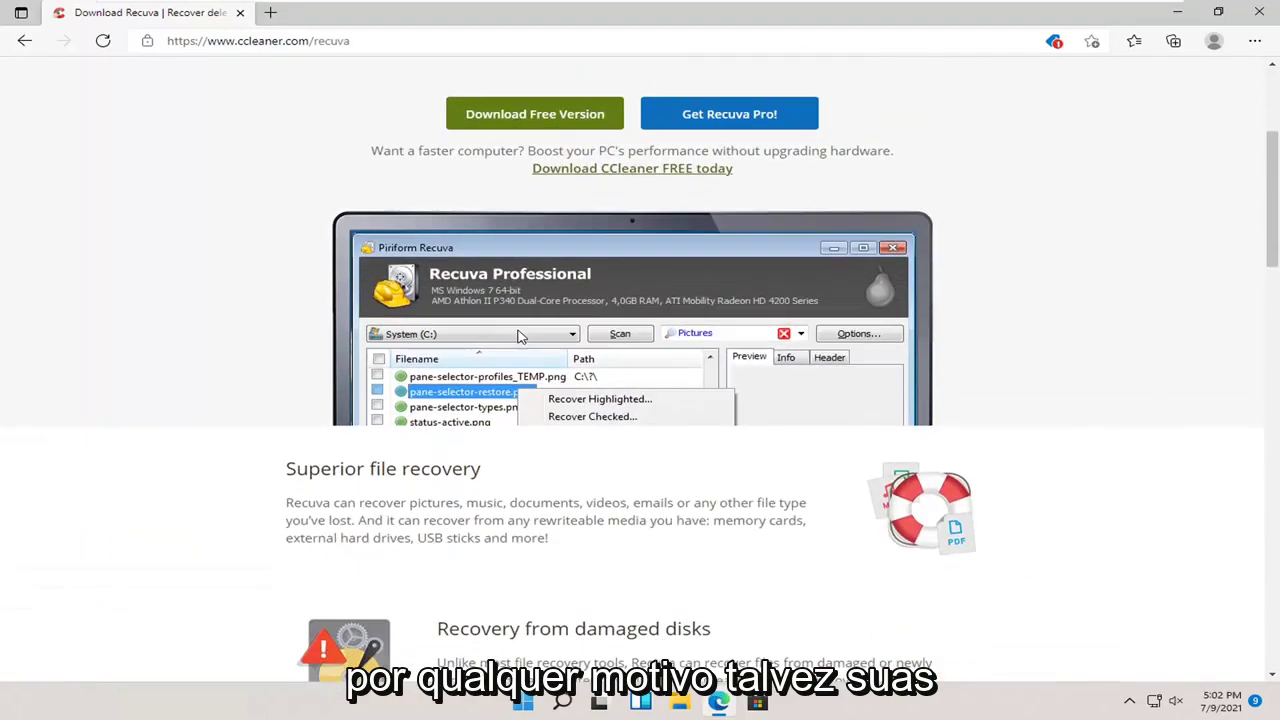
scroll(520, 338, down, 1)
scroll(517, 337, up, 1)
scroll(517, 337, up, 3)
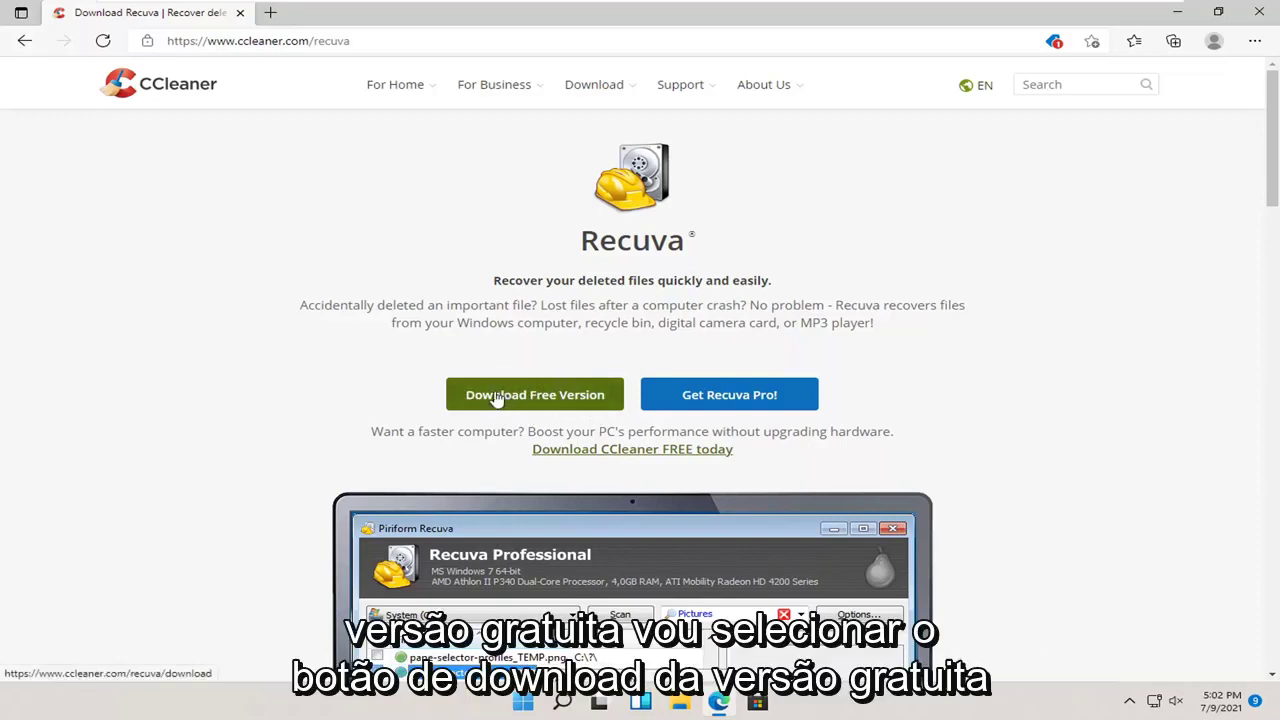
Go to the Free versus Professional comparison, with Professional priced at £19.95
click(569, 403)
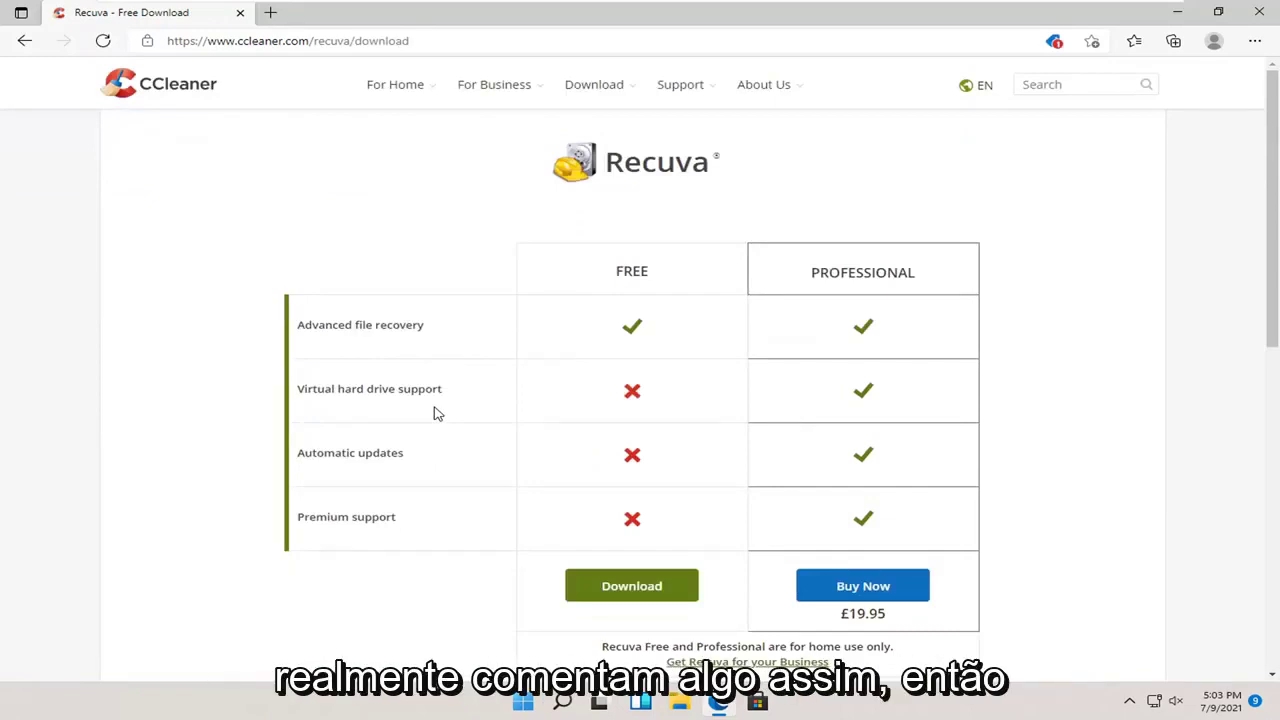
scroll(440, 400, down, 1)
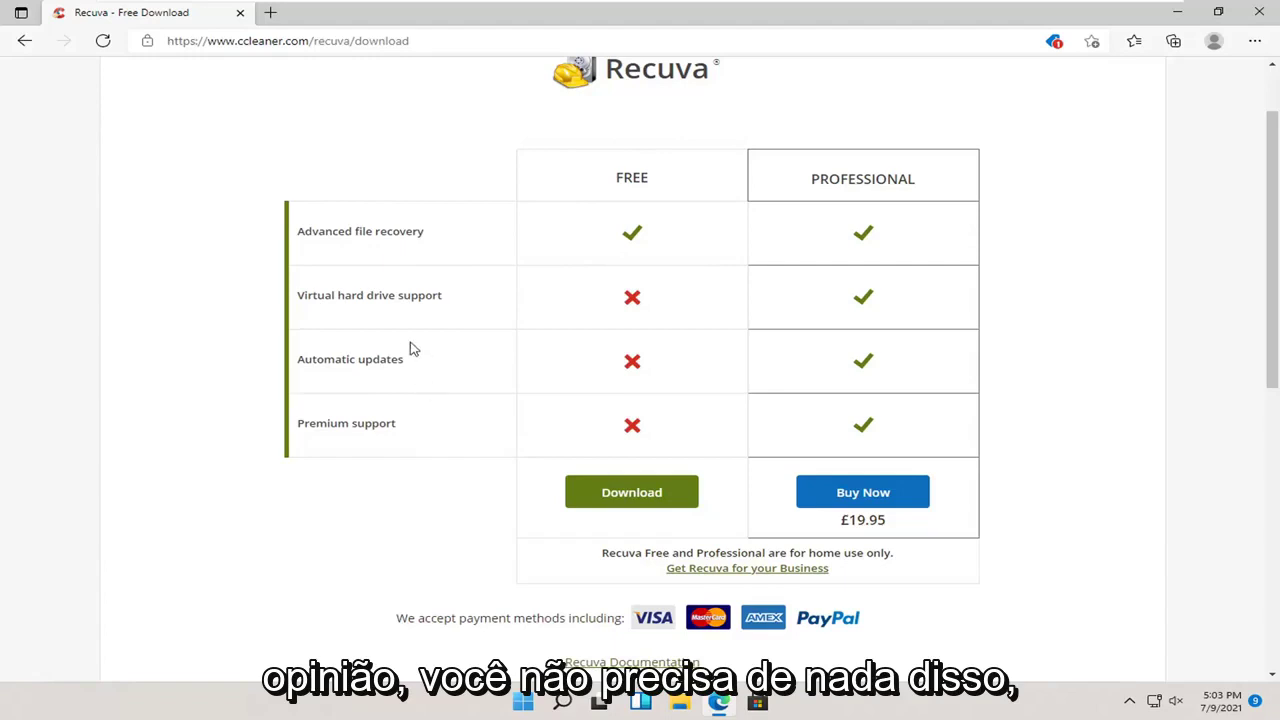
Download the free rcsetup153.exe installer, run it and approve the UAC prompt
click(607, 499)
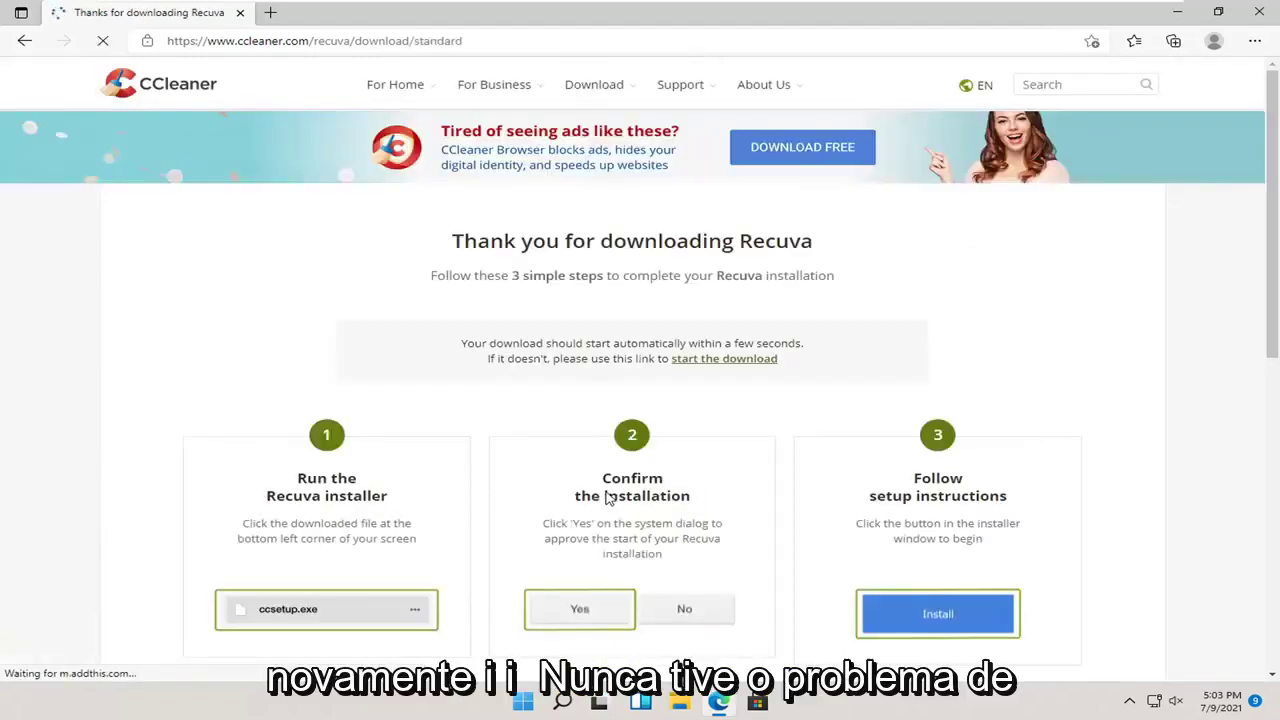
scroll(607, 499, down, 2)
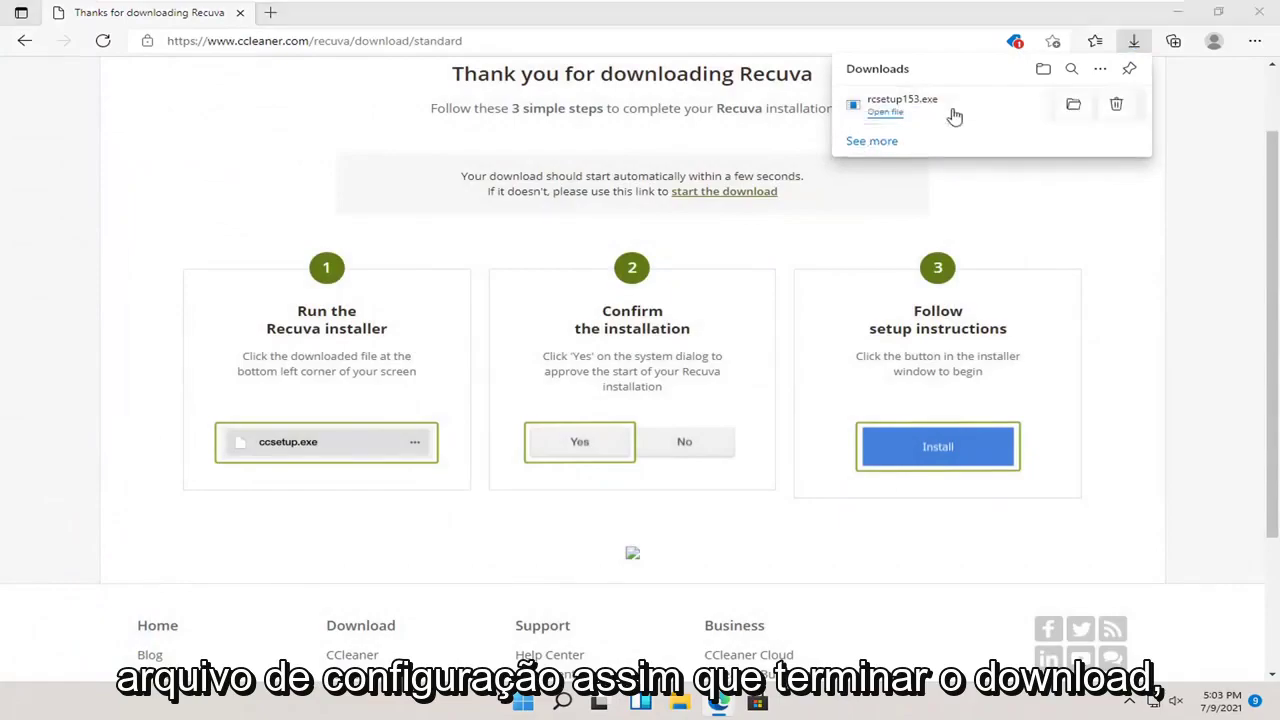
click(953, 117)
click(530, 487)
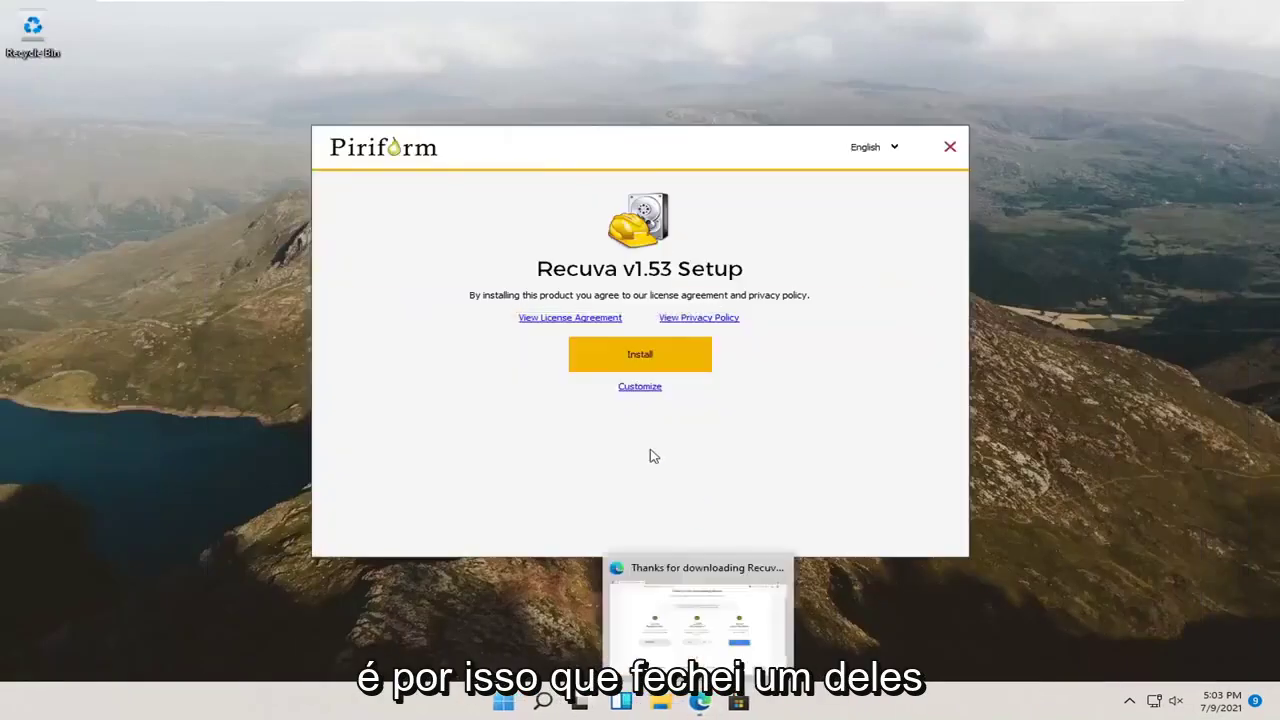
Custom-install Recuva v1.53 keeping only the desktop shortcut and no context menu entries
drag(586, 140, 590, 125)
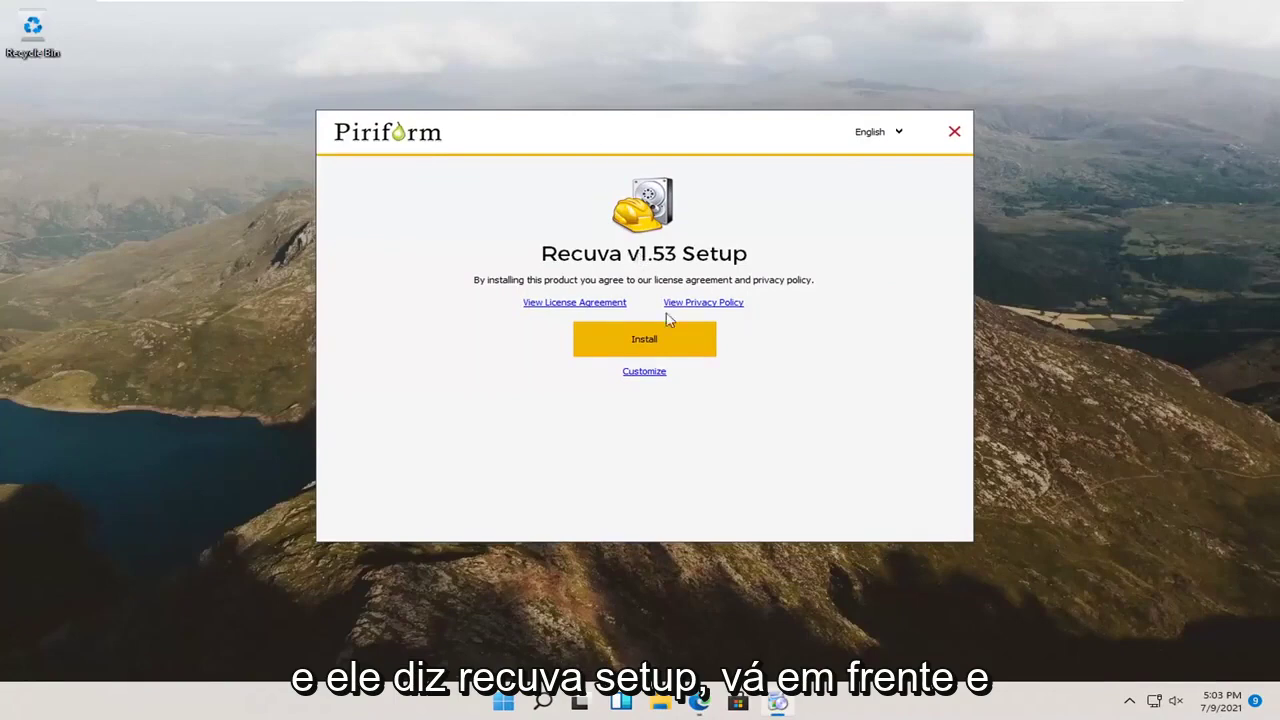
click(638, 373)
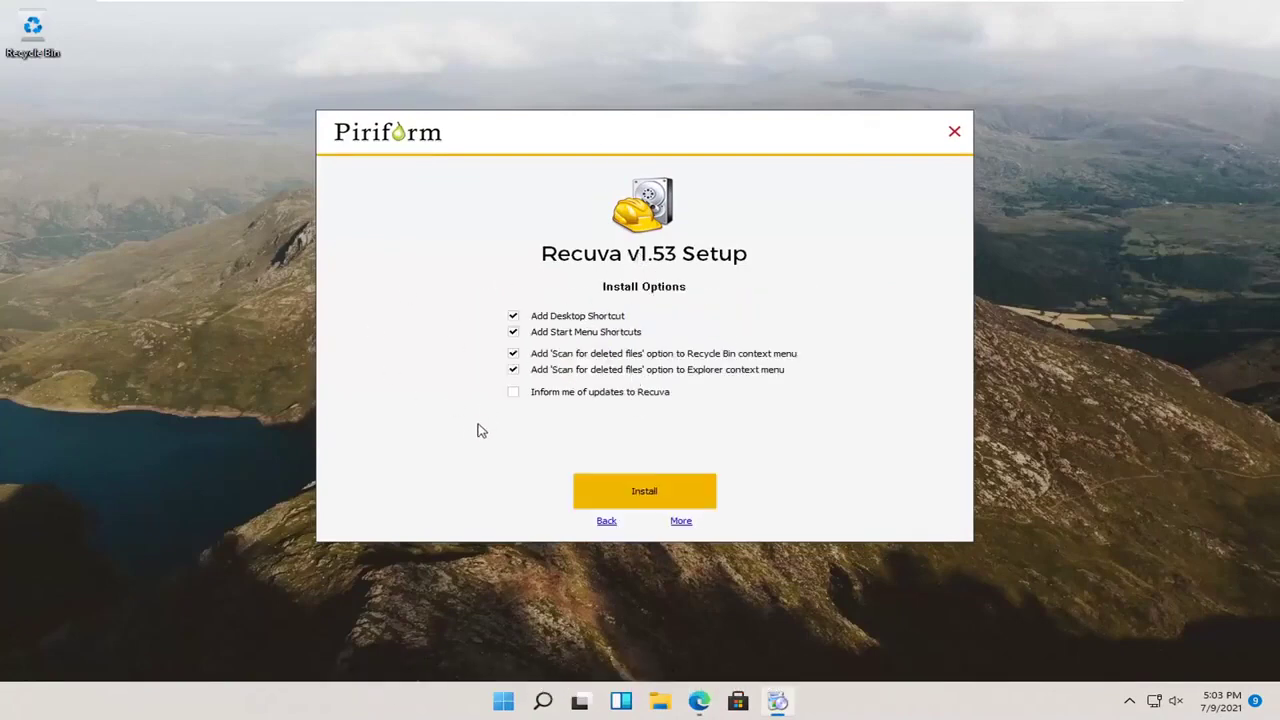
click(552, 316)
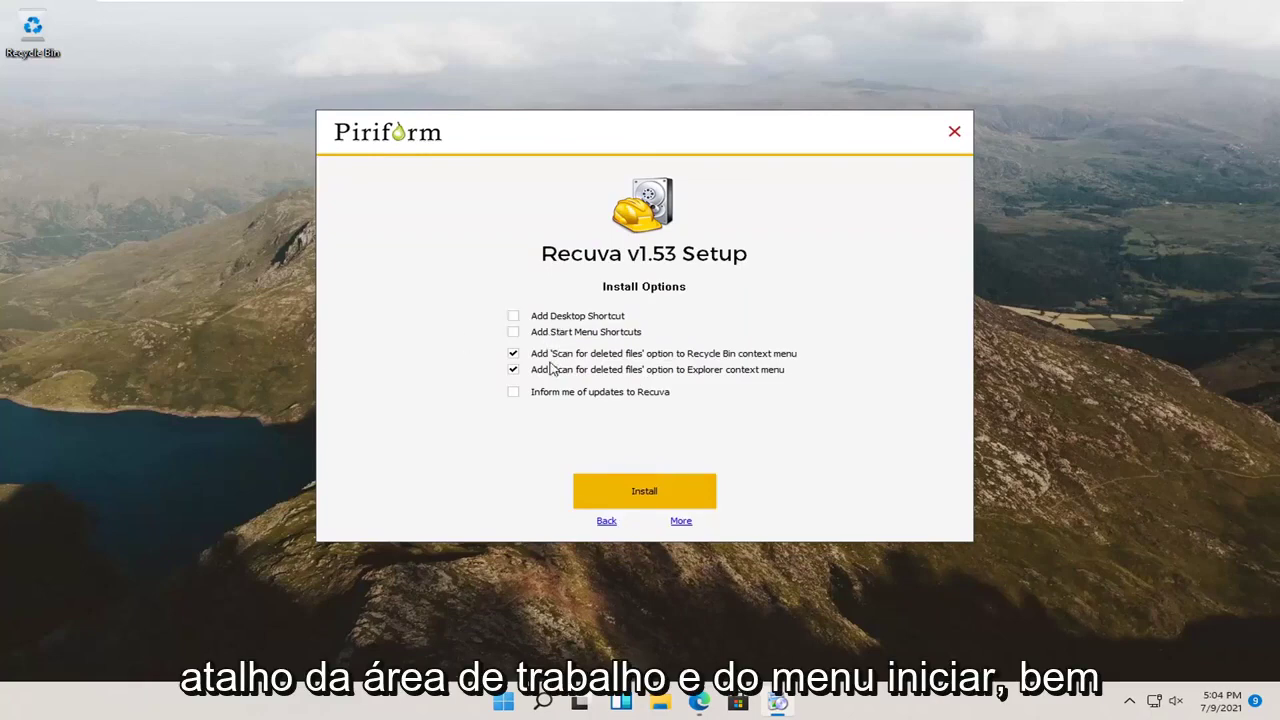
click(549, 355)
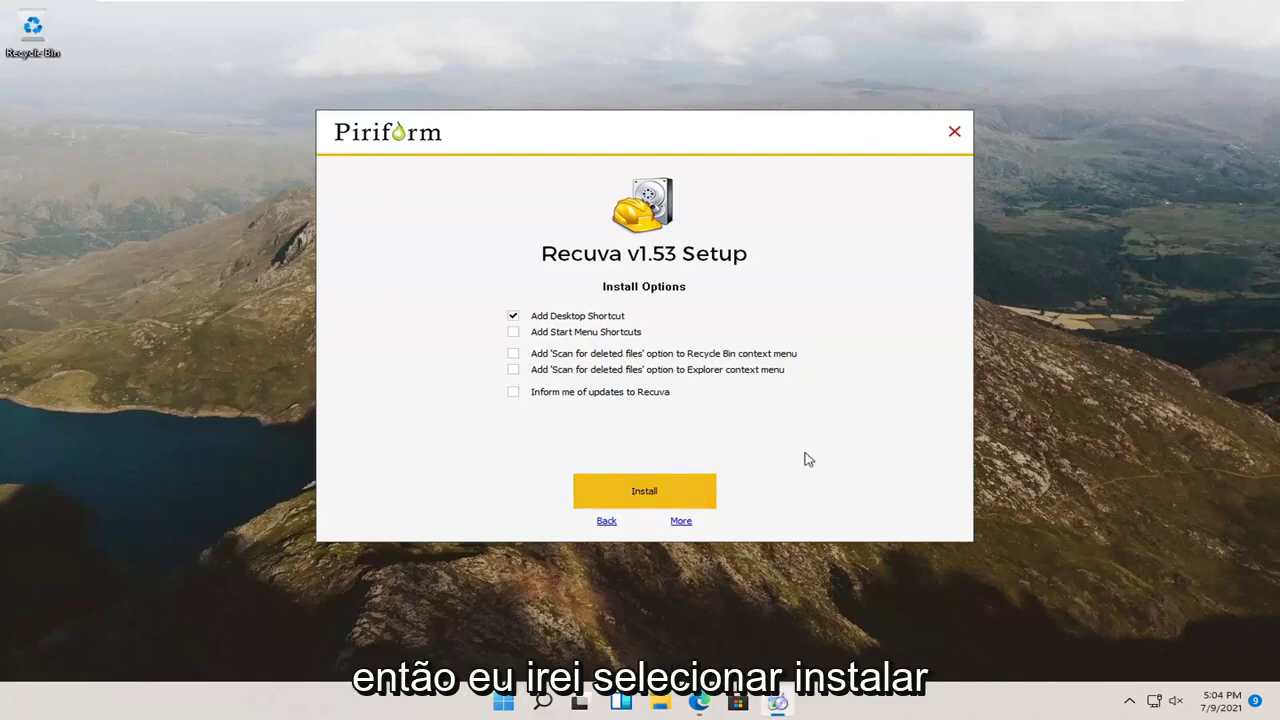
click(674, 488)
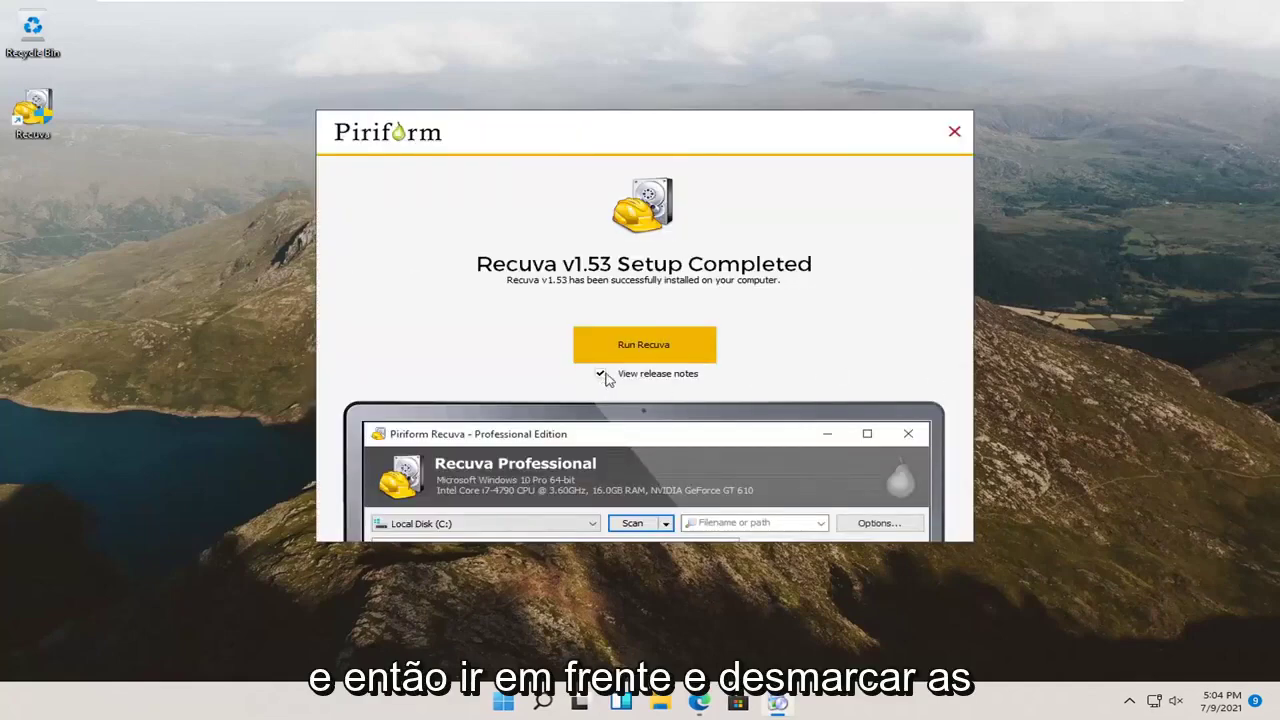
Finish setup with release notes unchecked and run Recuva to its welcome wizard
click(601, 374)
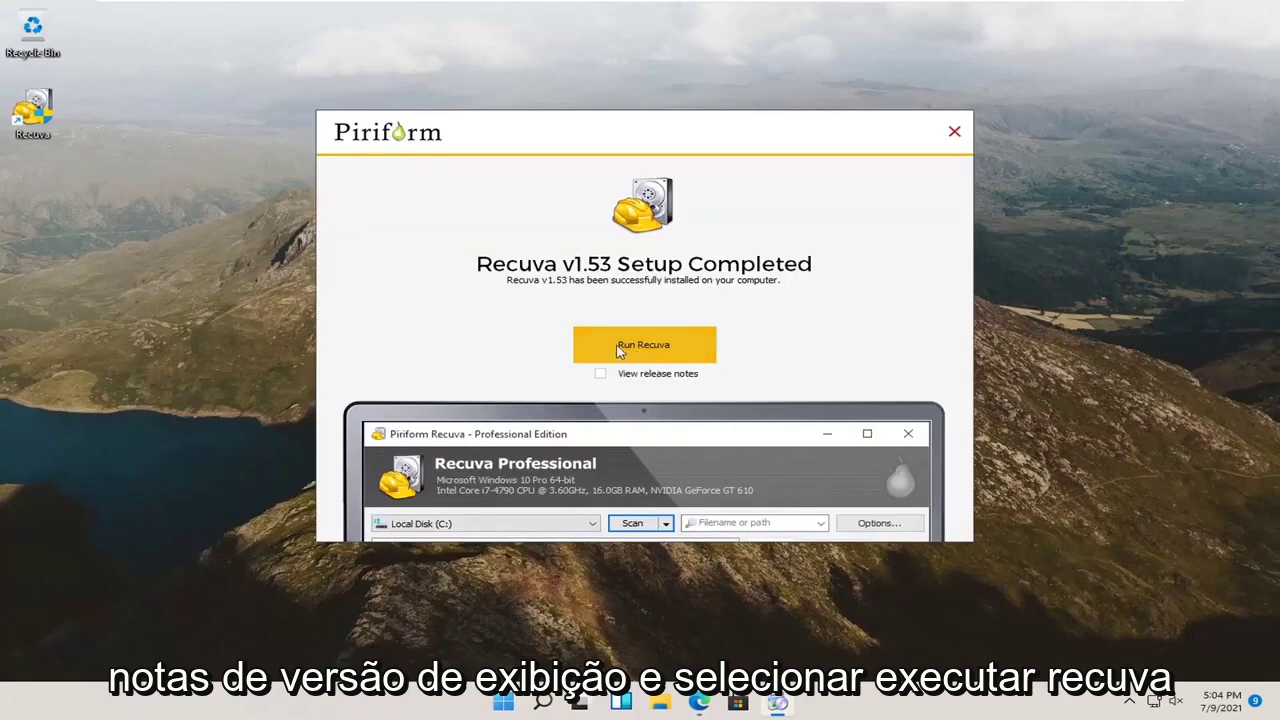
click(636, 347)
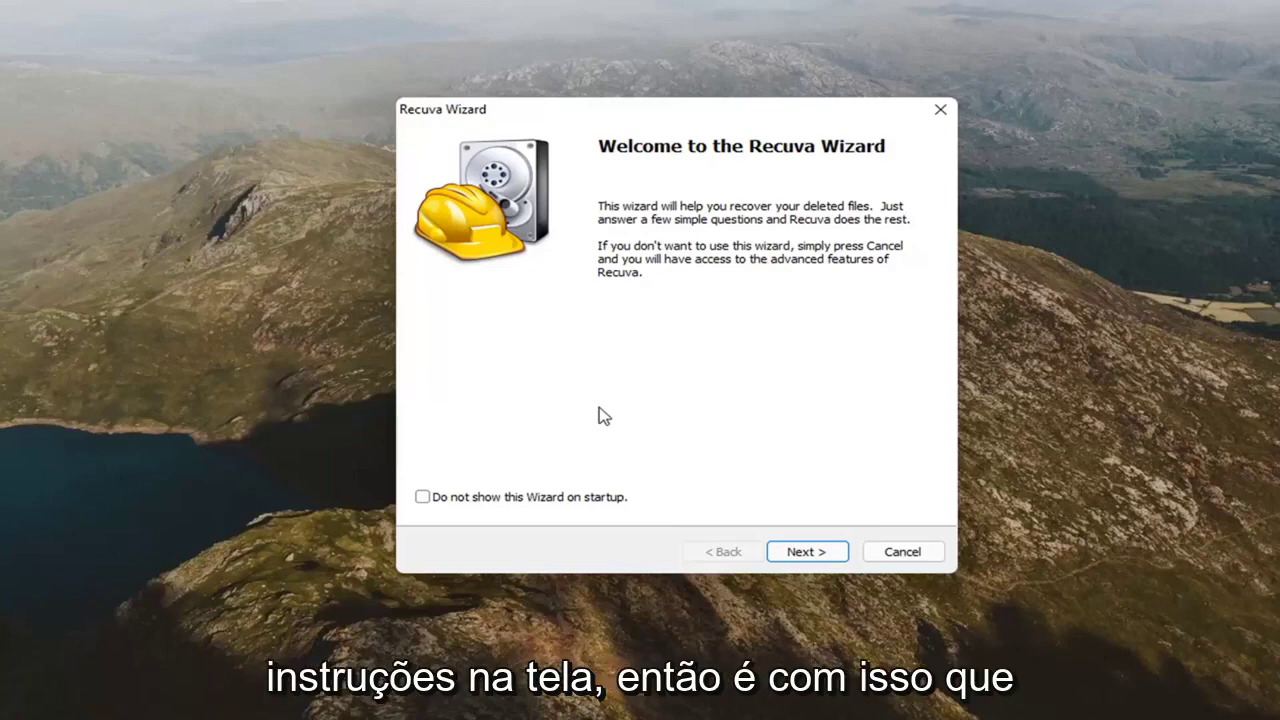
Keep All Files as the file type and search everywhere on the computer ('I'm not sure')
click(818, 560)
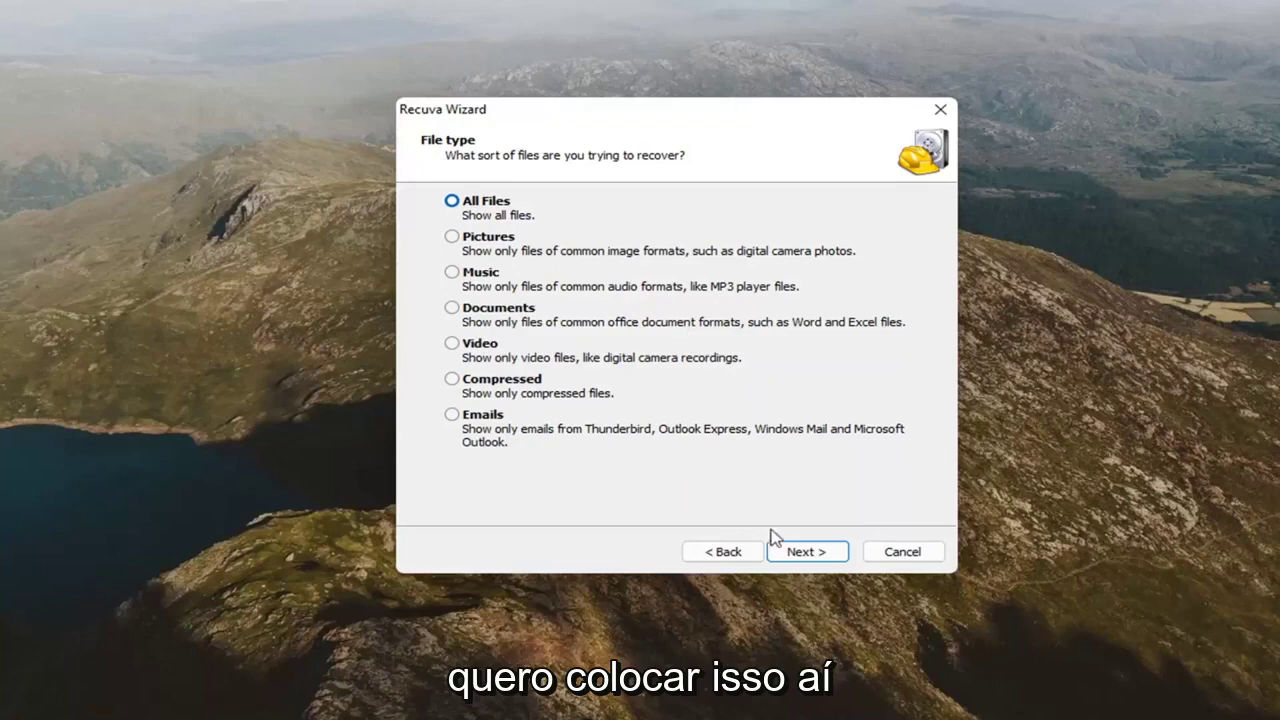
click(802, 553)
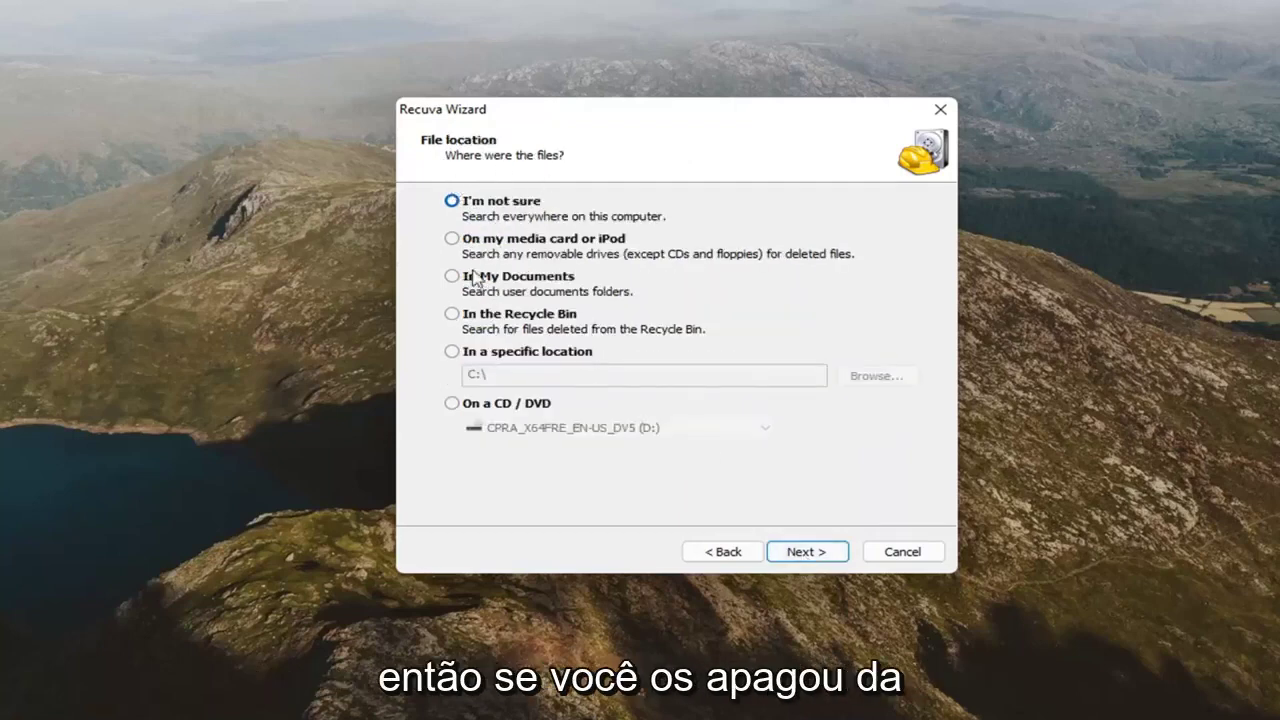
click(470, 318)
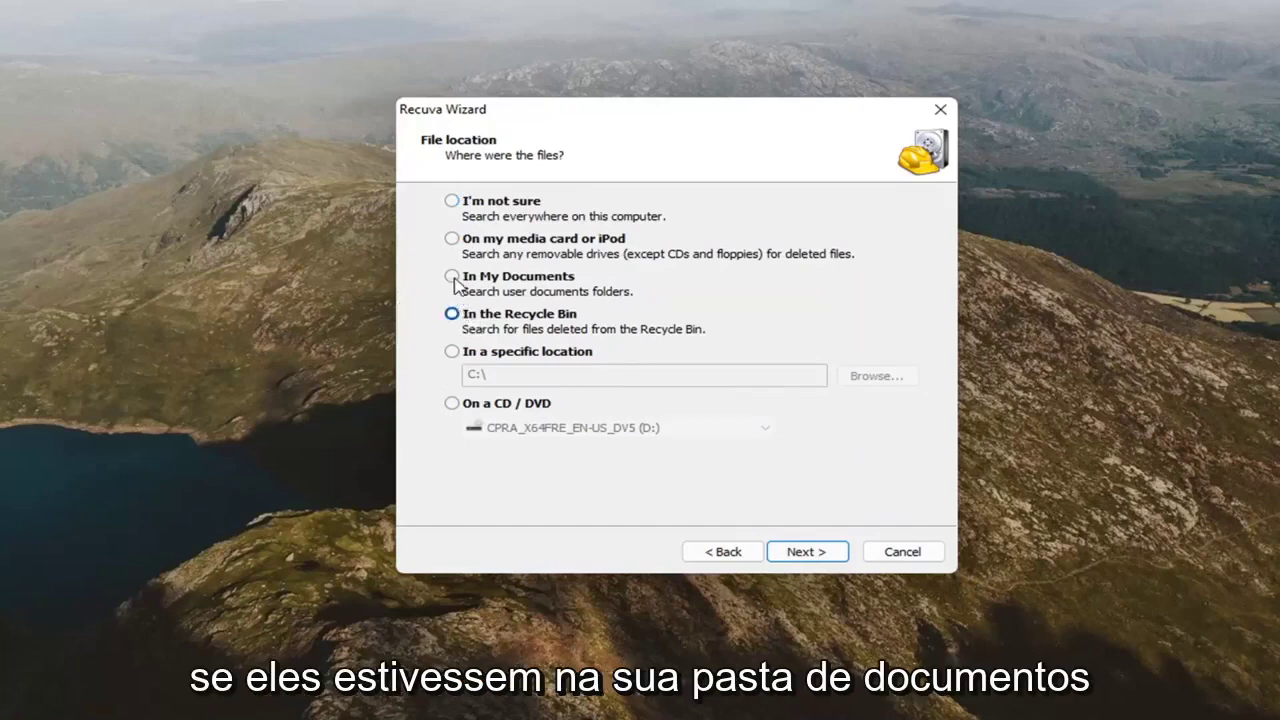
click(455, 283)
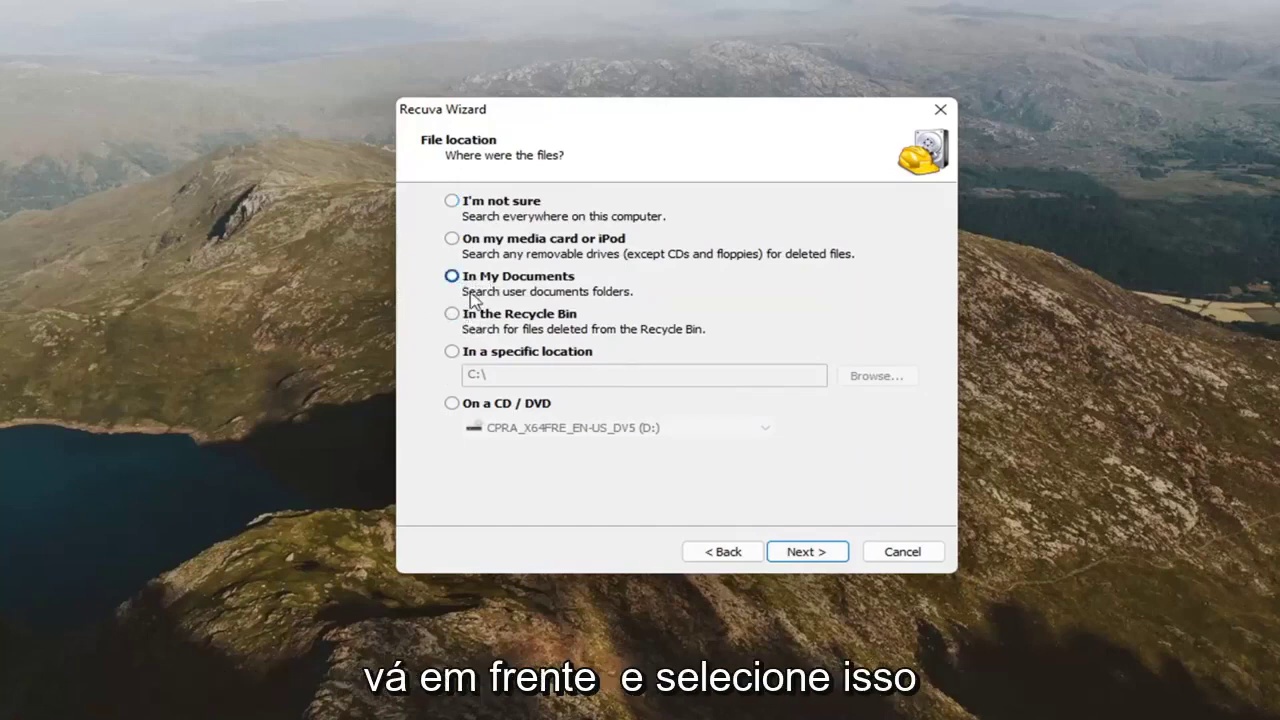
click(451, 202)
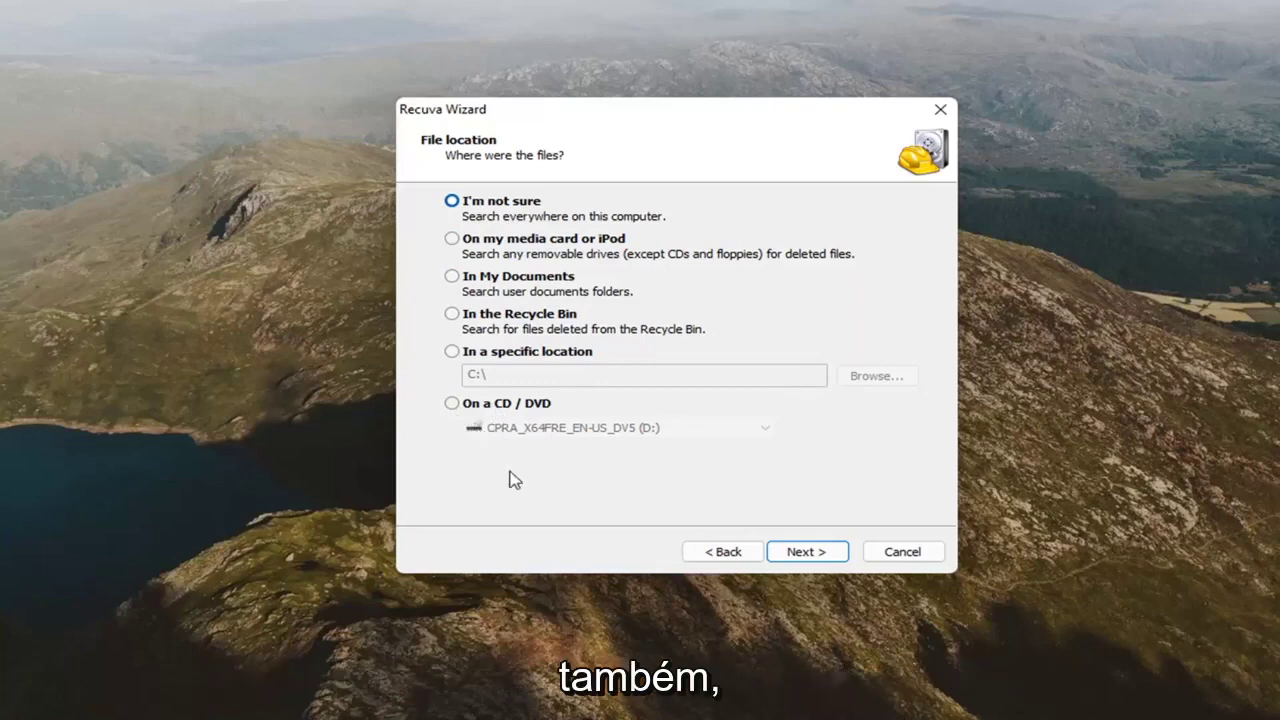
Start the scan with Deep Scan left off, finding 8,993 files
click(801, 553)
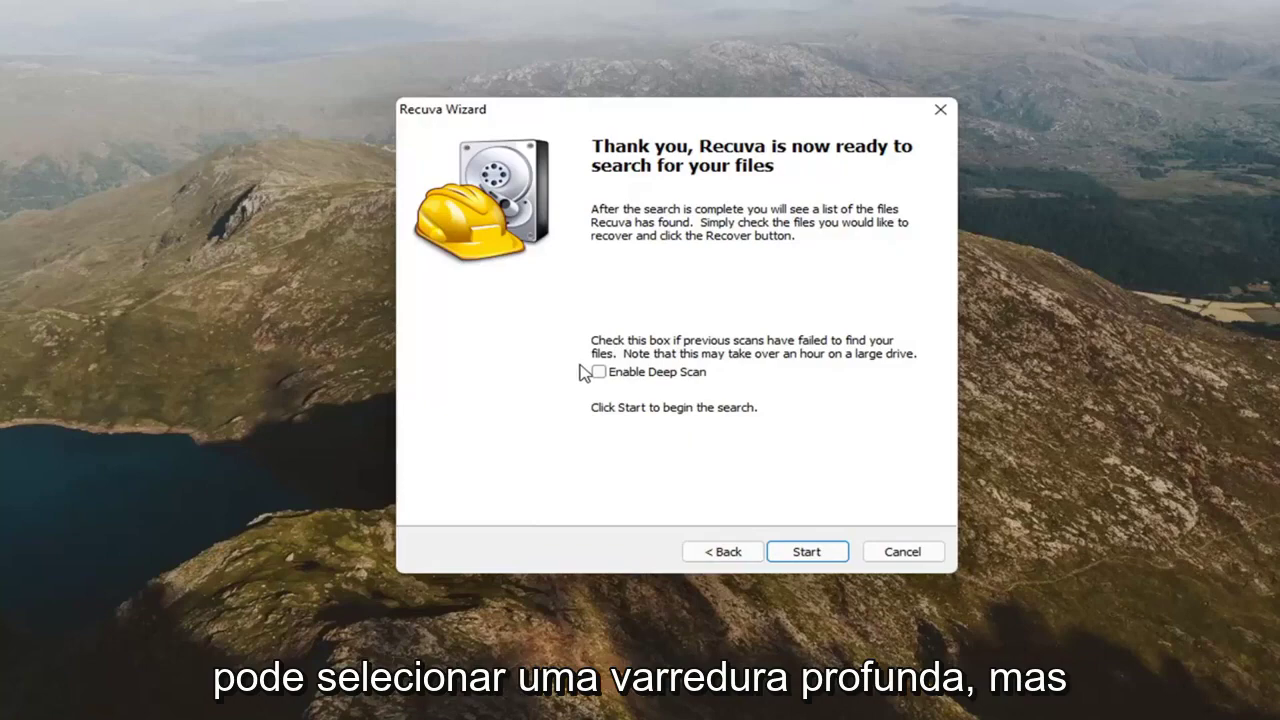
click(806, 553)
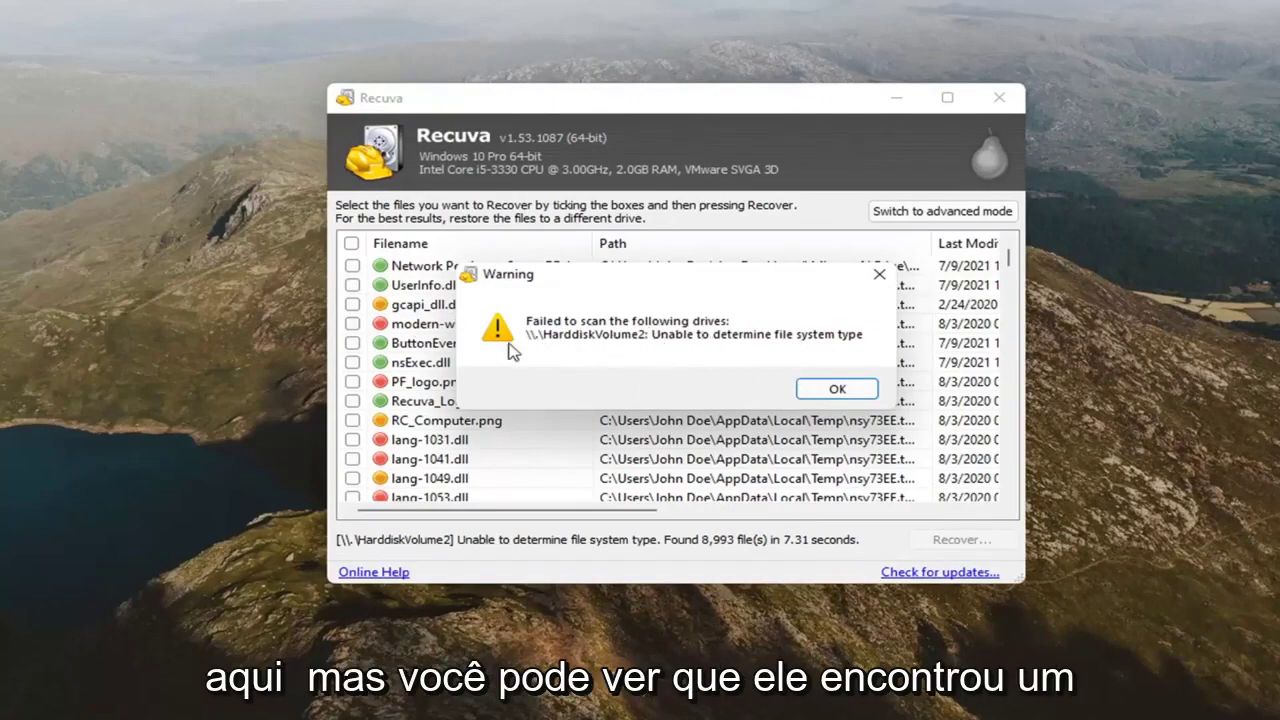
Dismiss the drive scan warning, enlarge the window and widen the Filename and Path columns
click(840, 388)
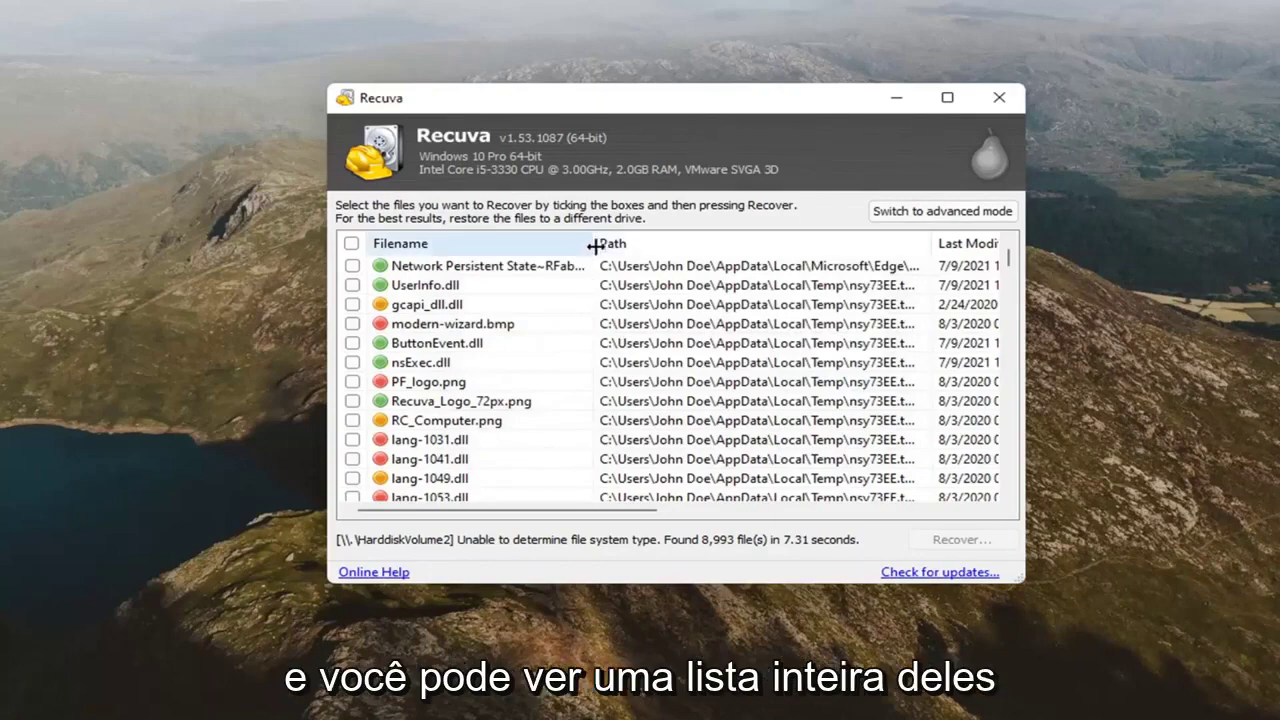
drag(592, 246, 636, 249)
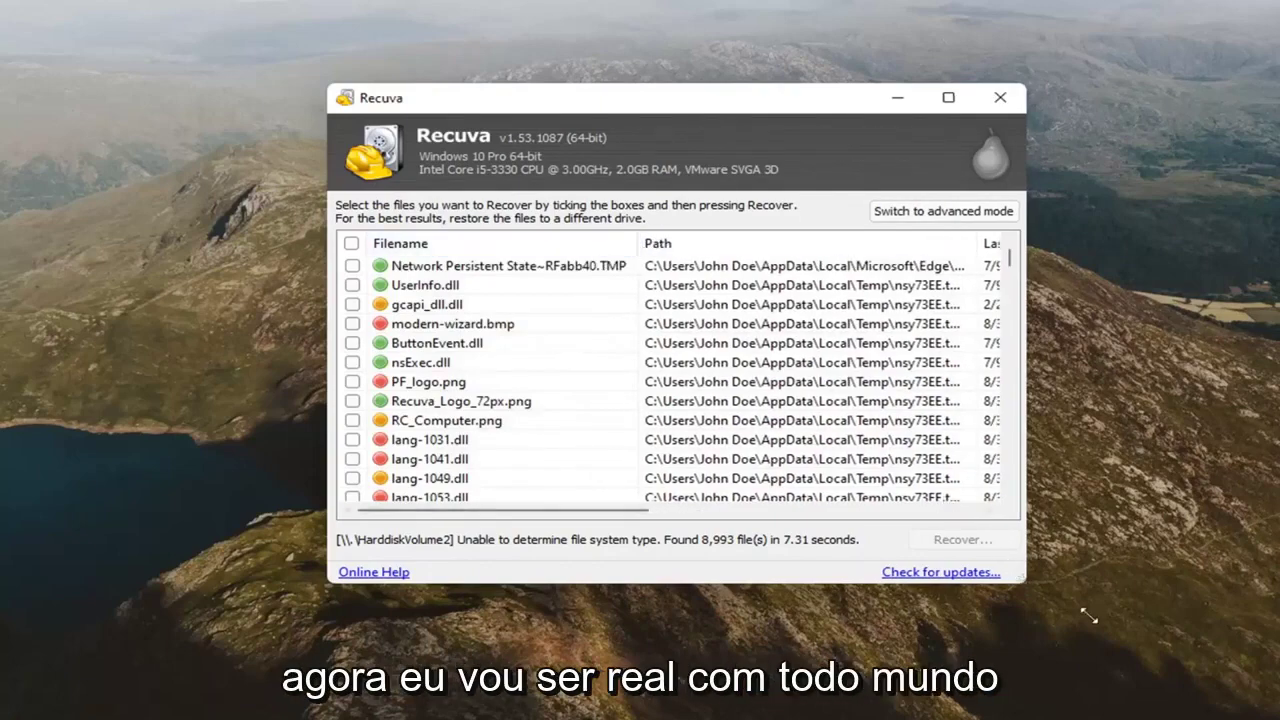
drag(1024, 582, 1205, 647)
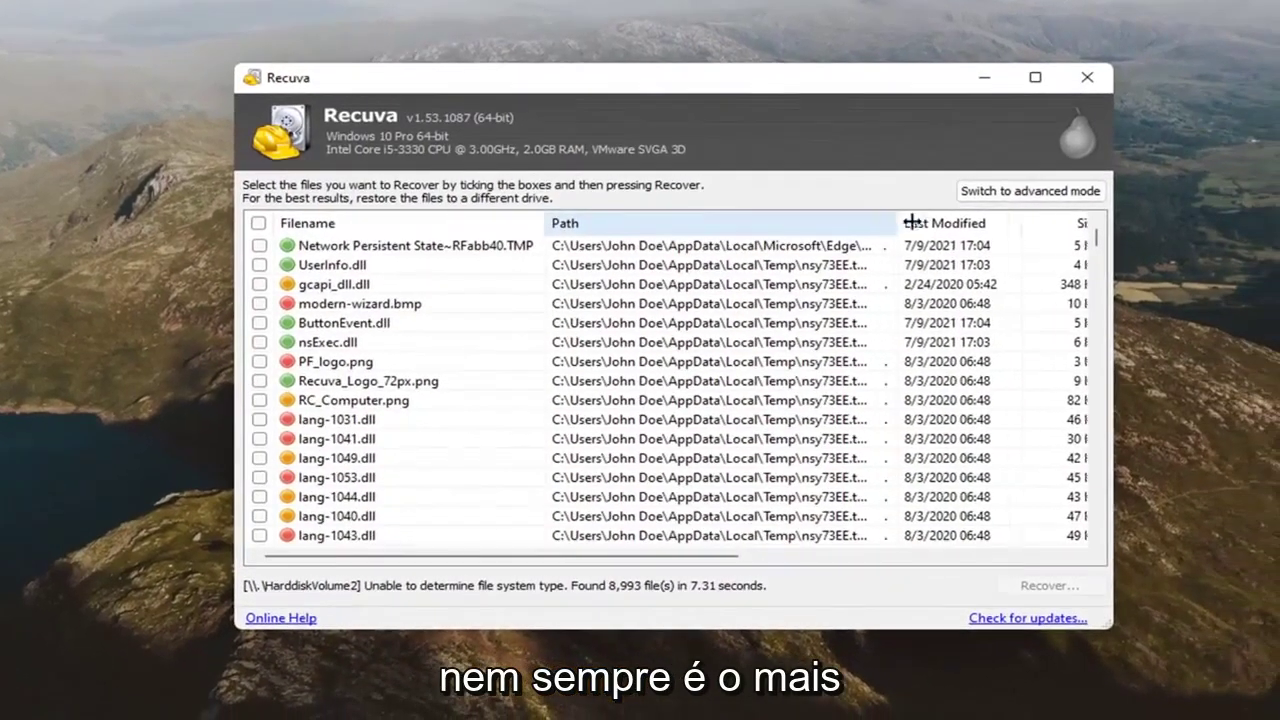
drag(884, 224, 957, 225)
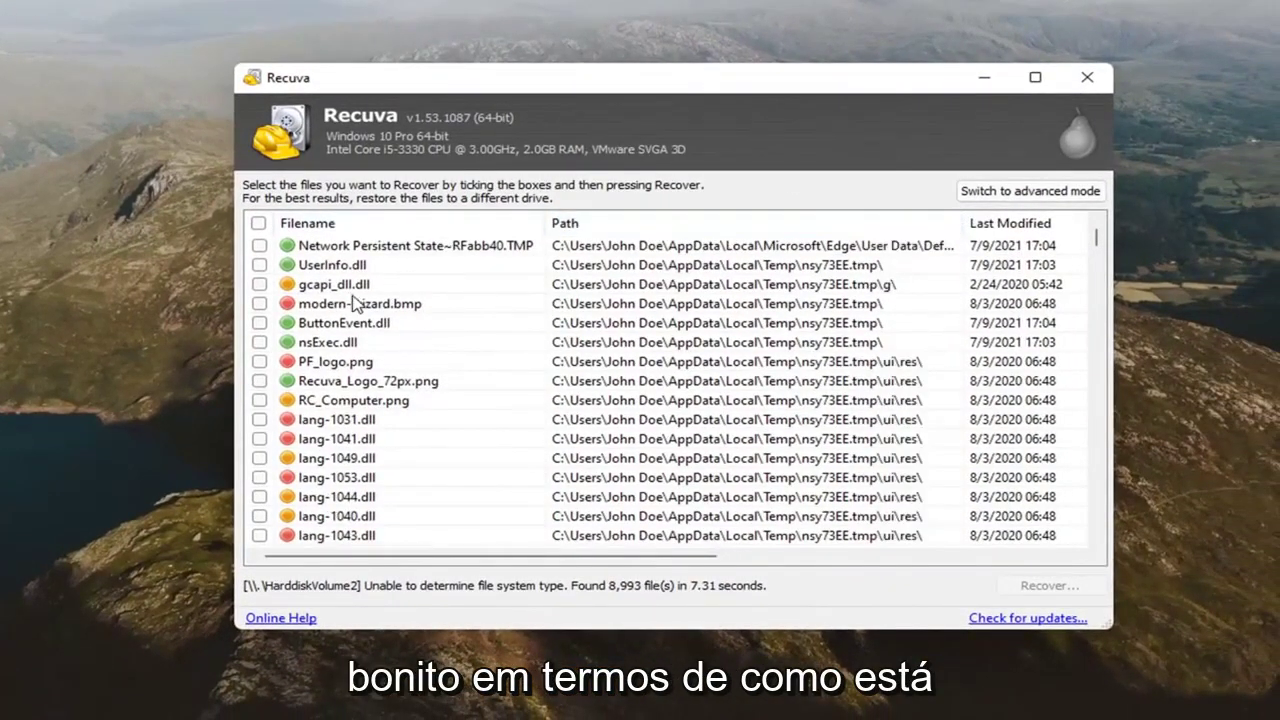
mouse_move(1096, 238)
mouse_down()
mouse_move(1060, 378)
mouse_move(1046, 256)
mouse_up()
Sort the found files by Path and browse images like PF_logo.png and RC_Computer.png
scroll(487, 364, down, 5)
scroll(449, 346, down, 5)
scroll(449, 346, down, 5)
scroll(449, 346, down, 5)
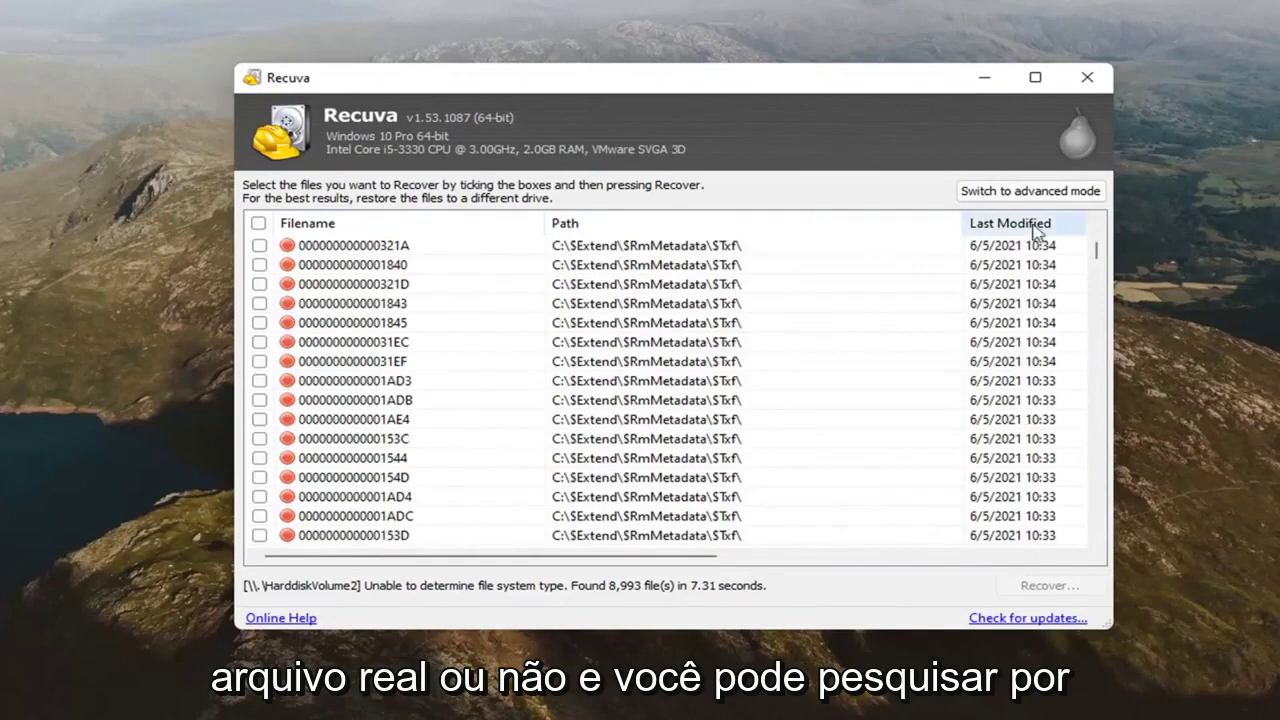
click(603, 225)
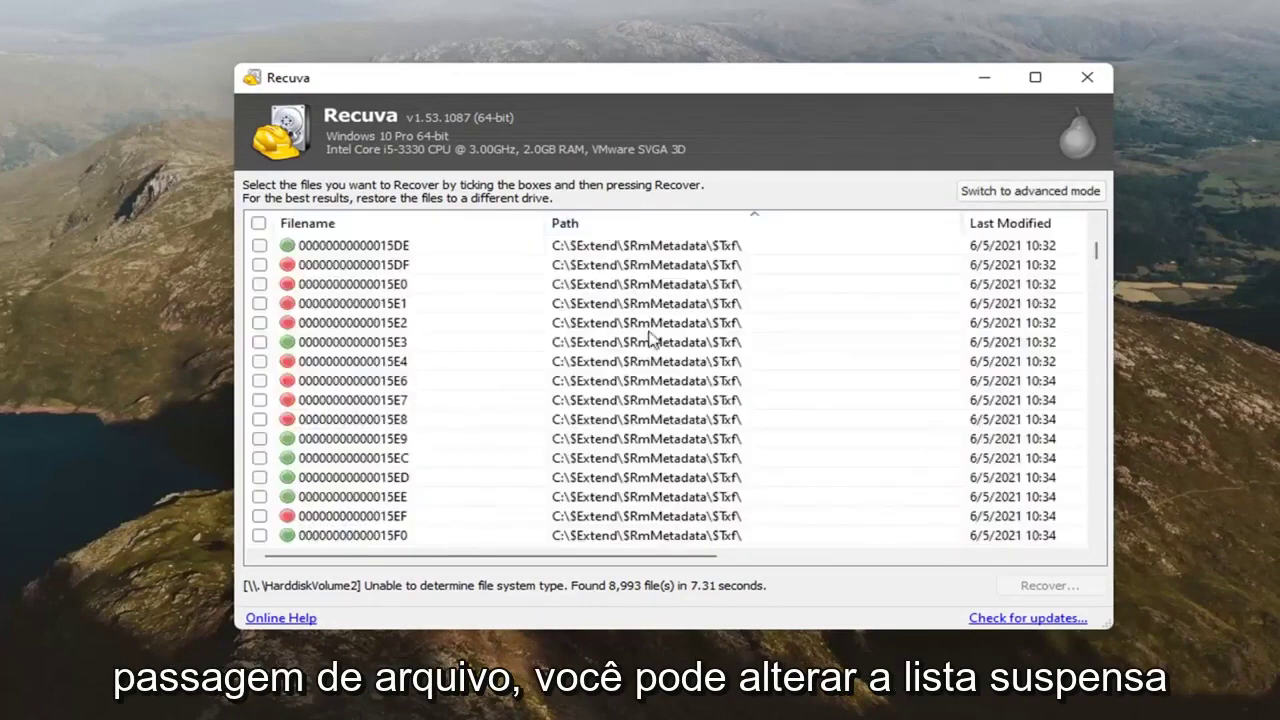
drag(1097, 251, 1072, 528)
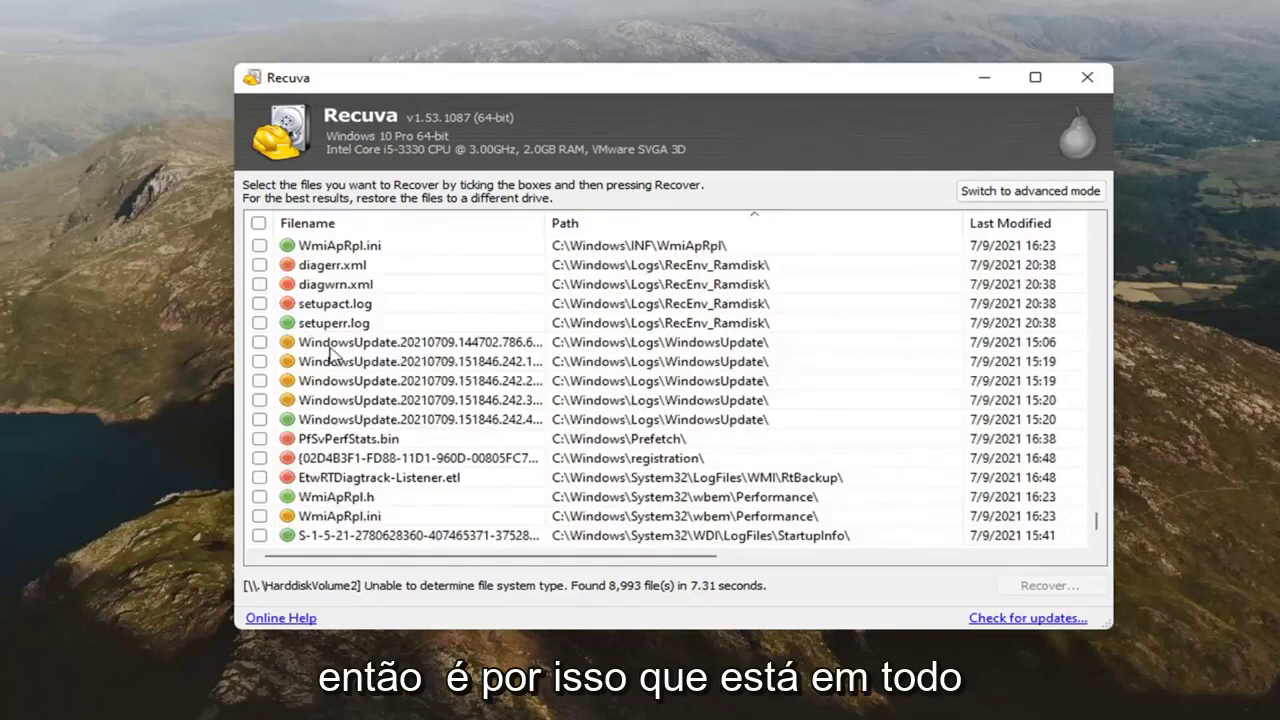
scroll(333, 355, up, 3)
scroll(385, 380, up, 2)
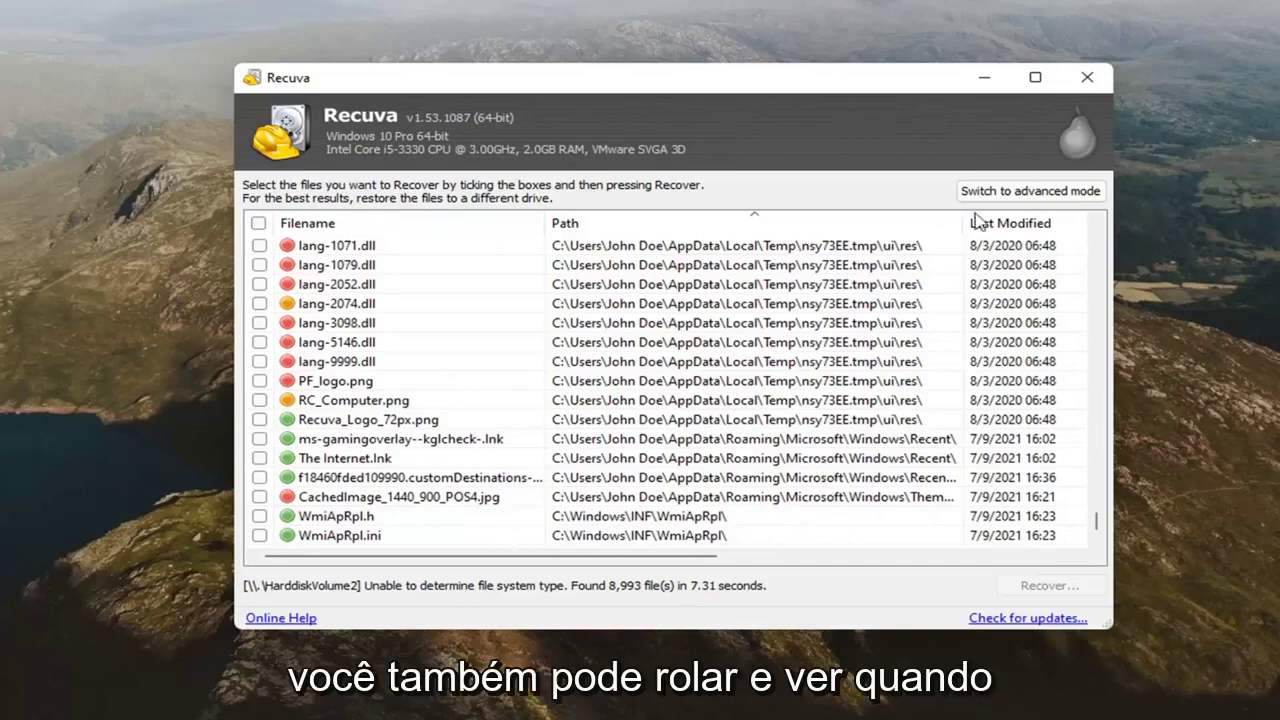
drag(588, 556, 885, 560)
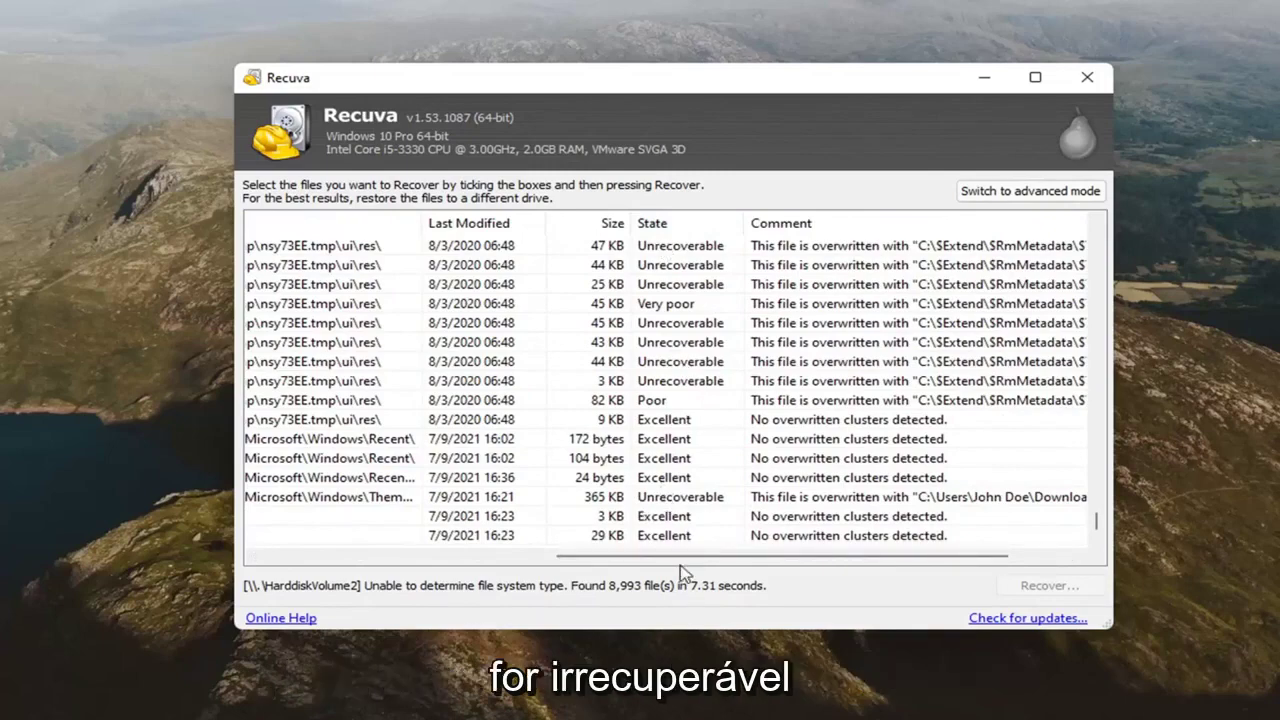
drag(594, 556, 302, 556)
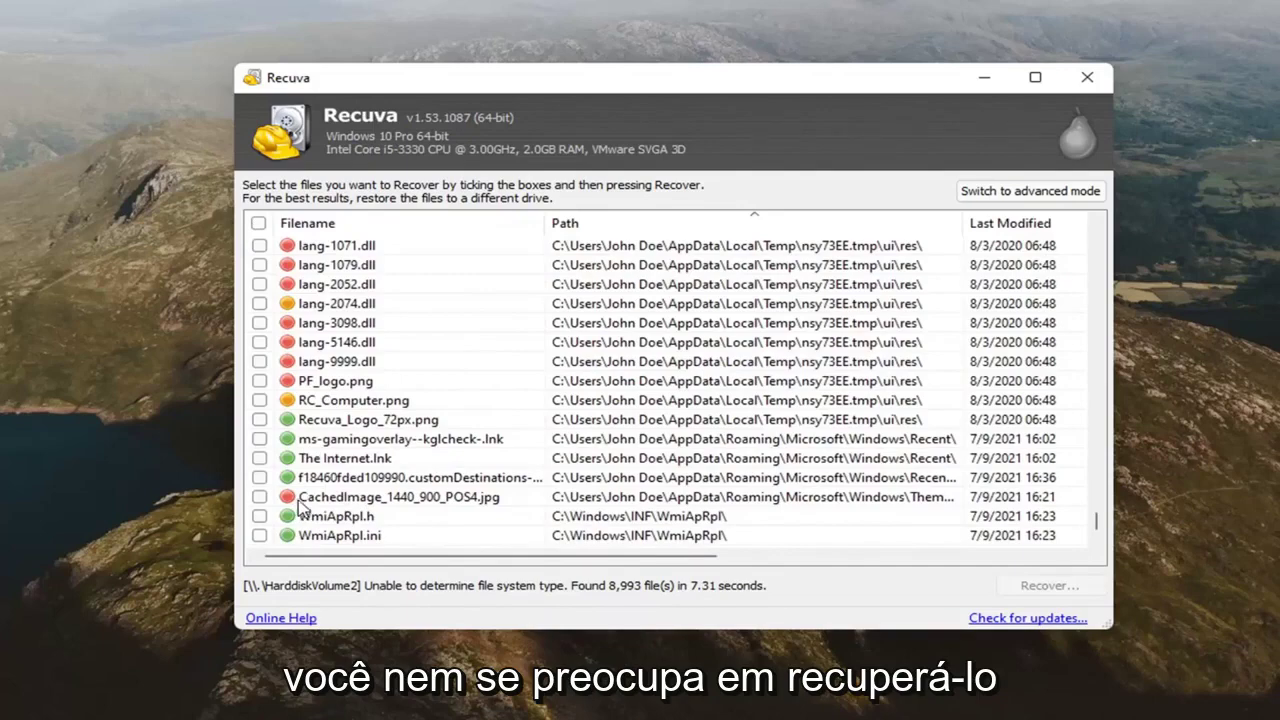
mouse_move(357, 556)
mouse_down()
mouse_move(620, 552)
mouse_move(340, 552)
mouse_up()
click(970, 405)
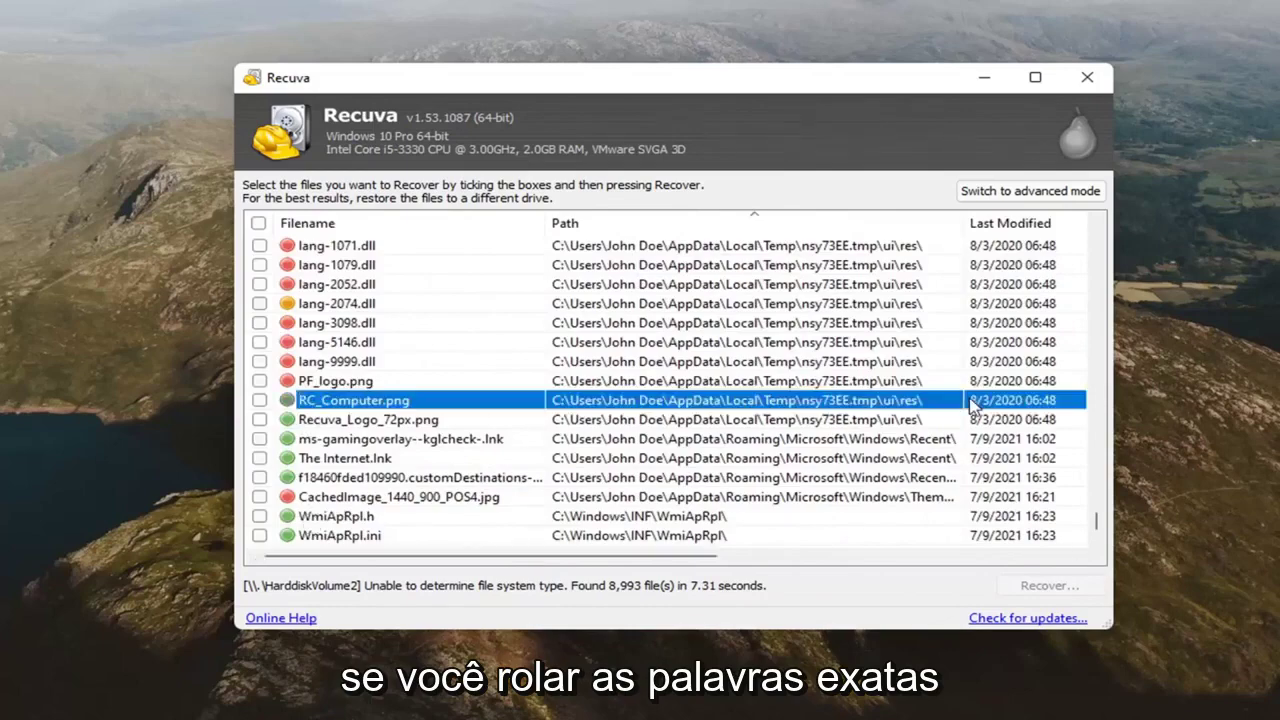
drag(626, 556, 897, 560)
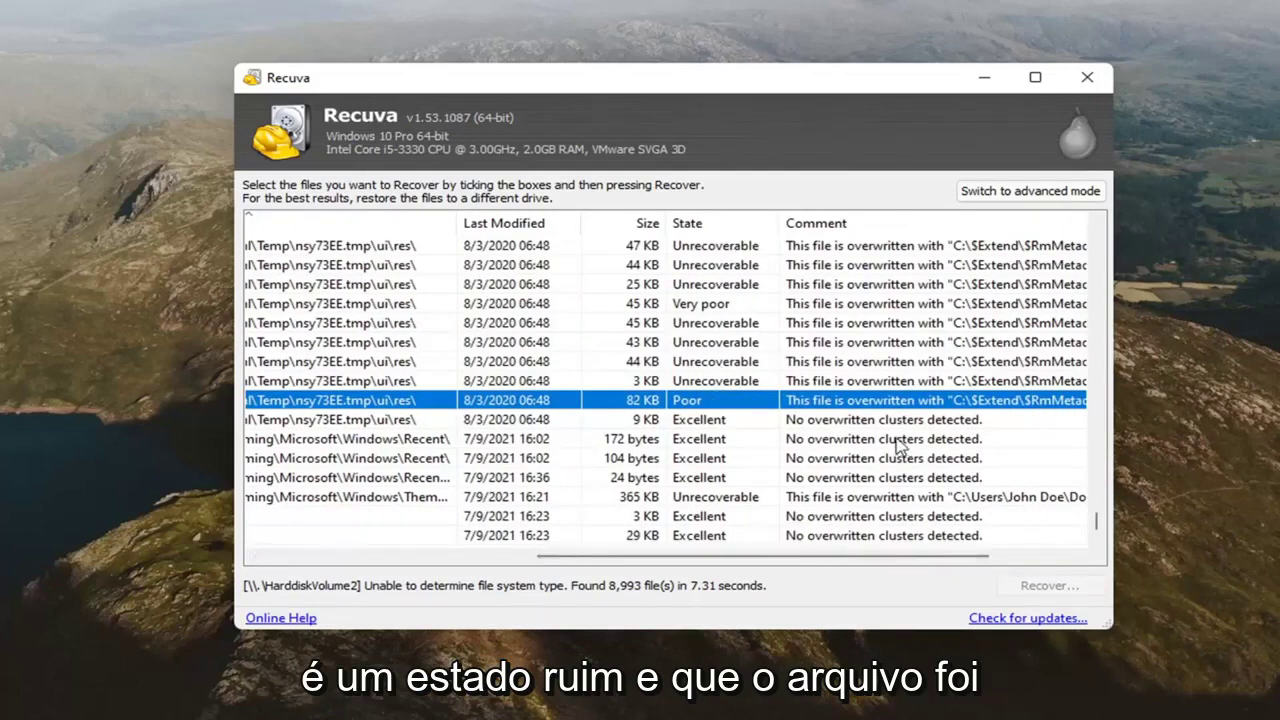
mouse_move(729, 557)
mouse_down()
mouse_move(481, 568)
mouse_move(472, 557)
mouse_up()
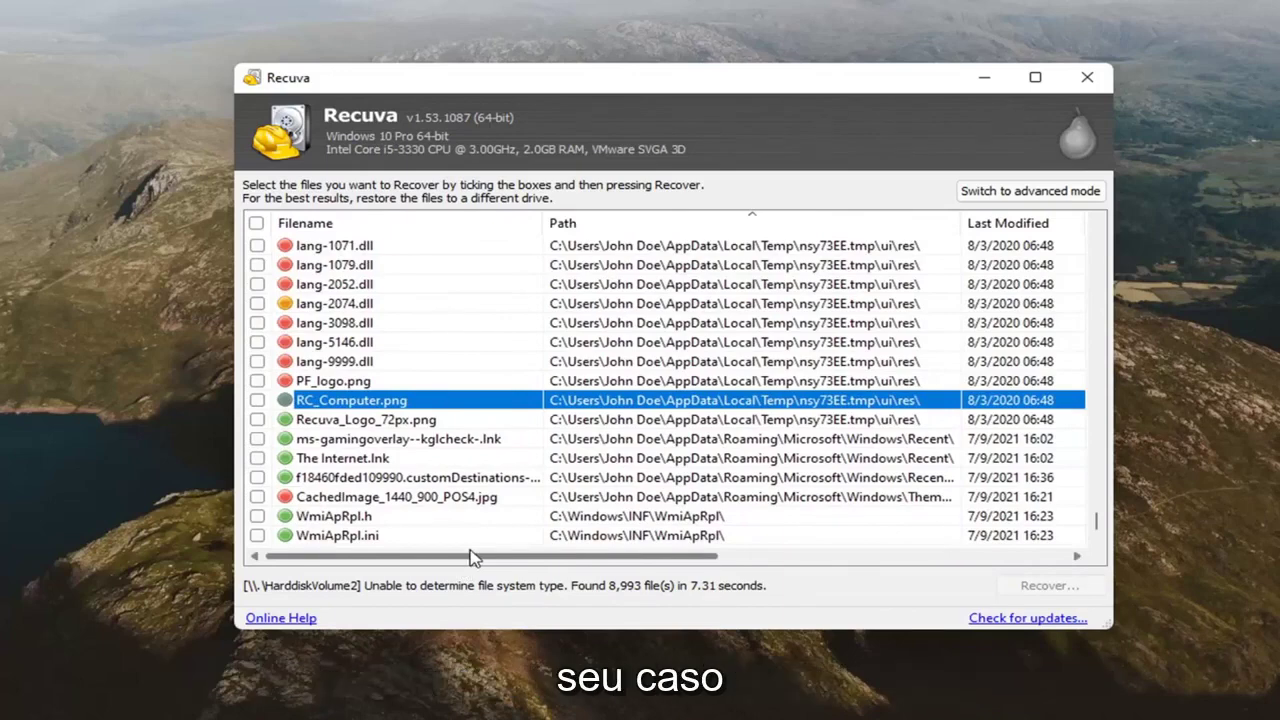
click(375, 440)
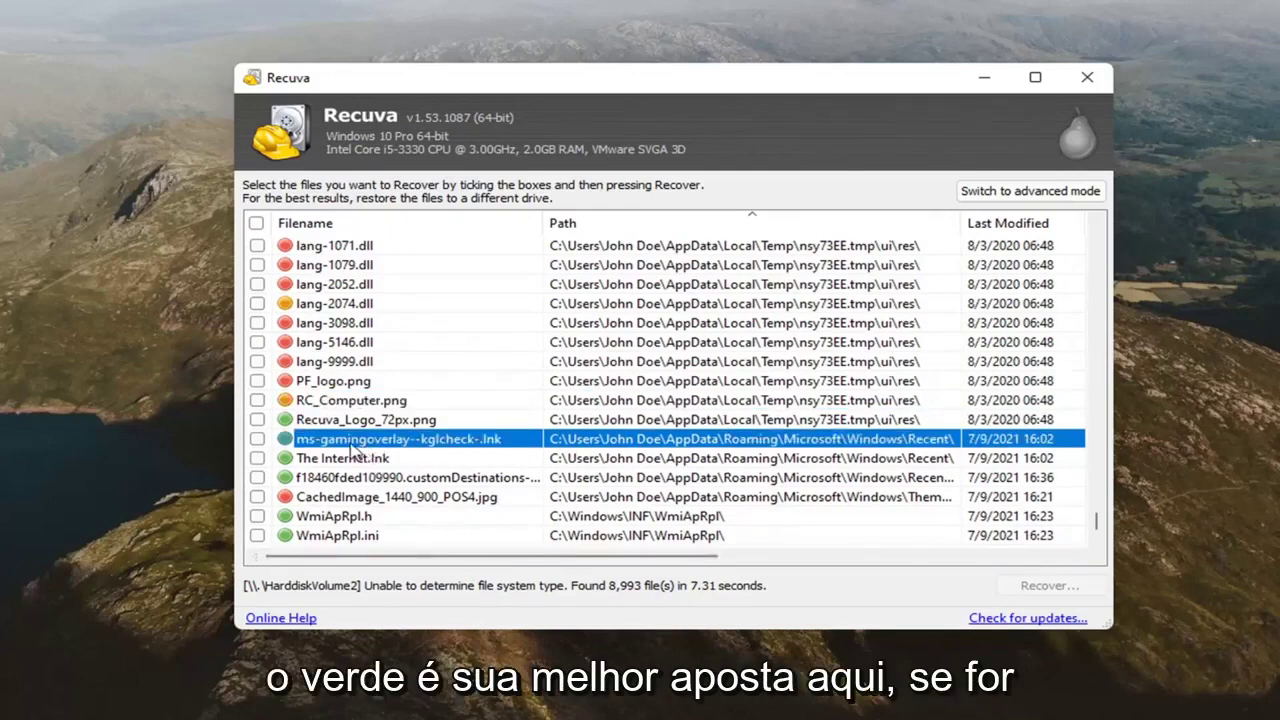
Tick The Internet.lnk and restore it to the Desktop, accepting the same-drive warning
scroll(352, 453, down, 1)
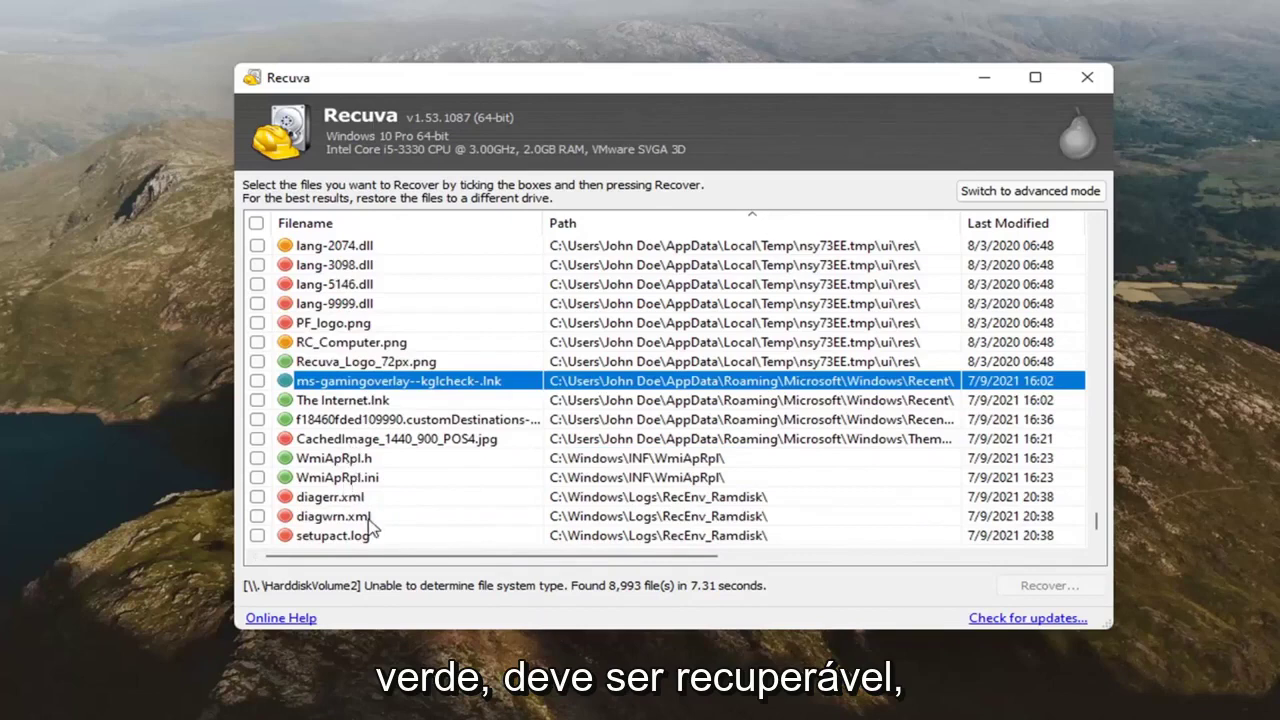
click(376, 400)
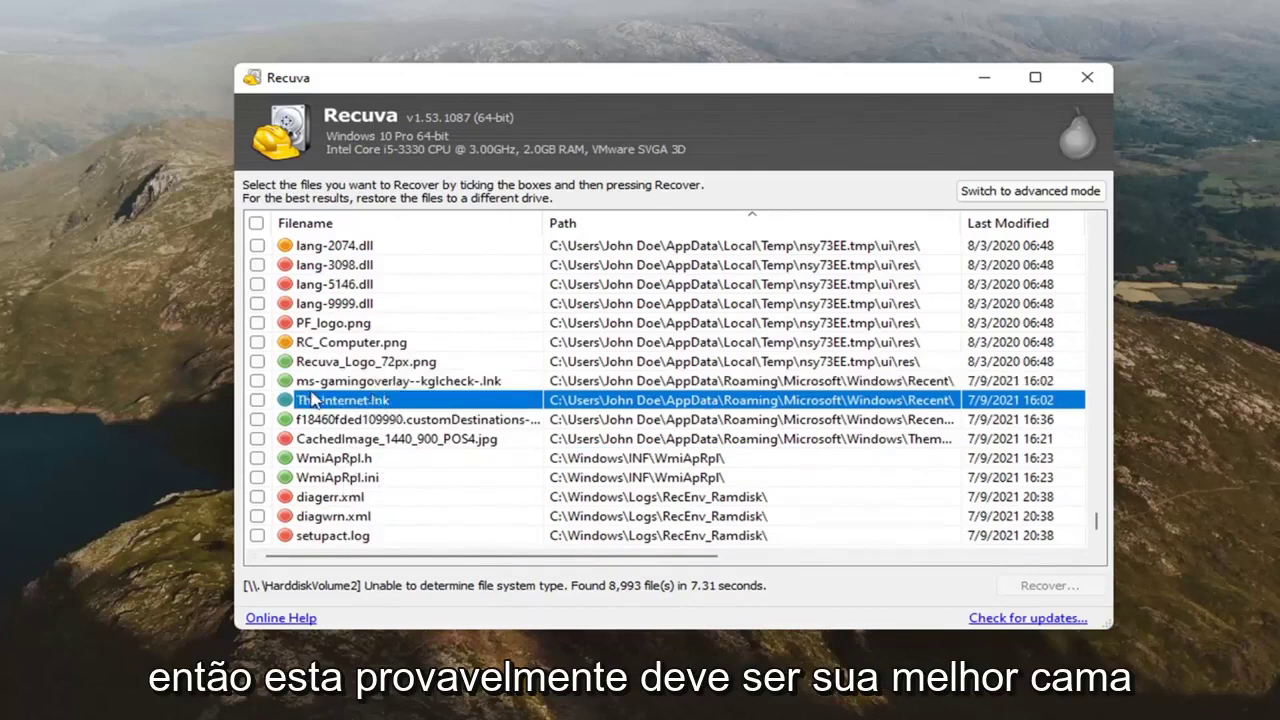
click(257, 400)
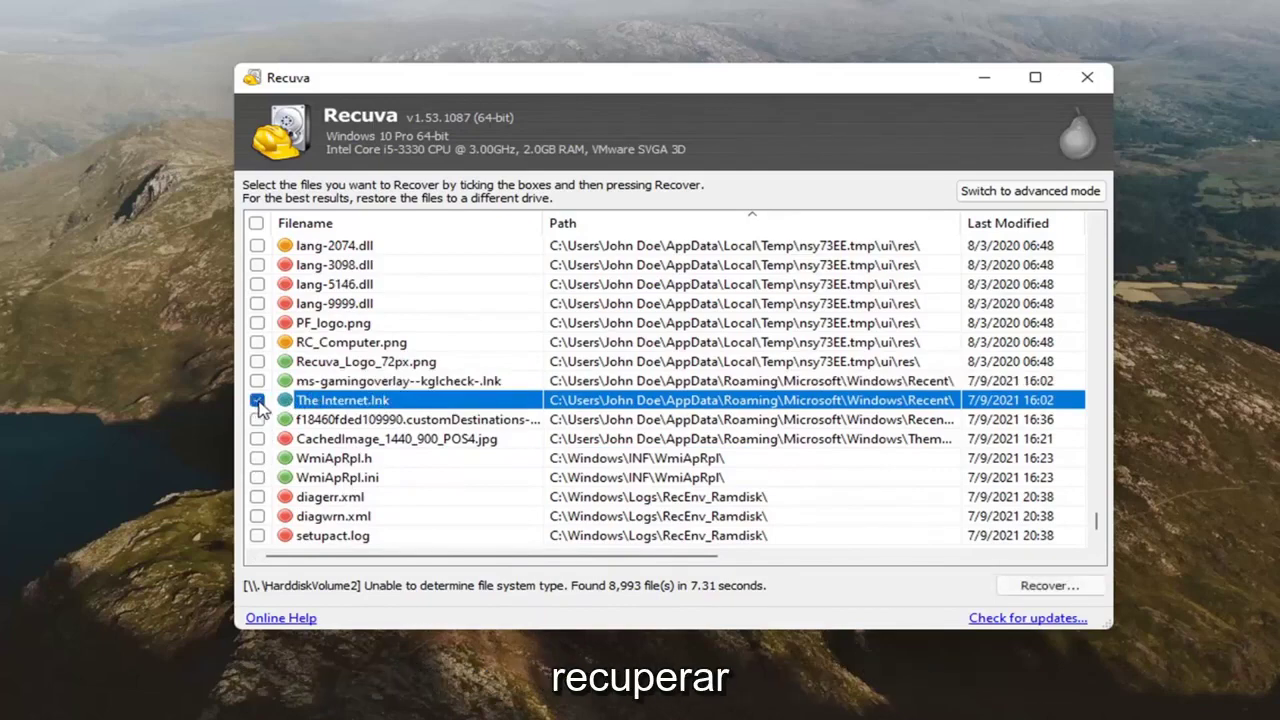
click(1036, 590)
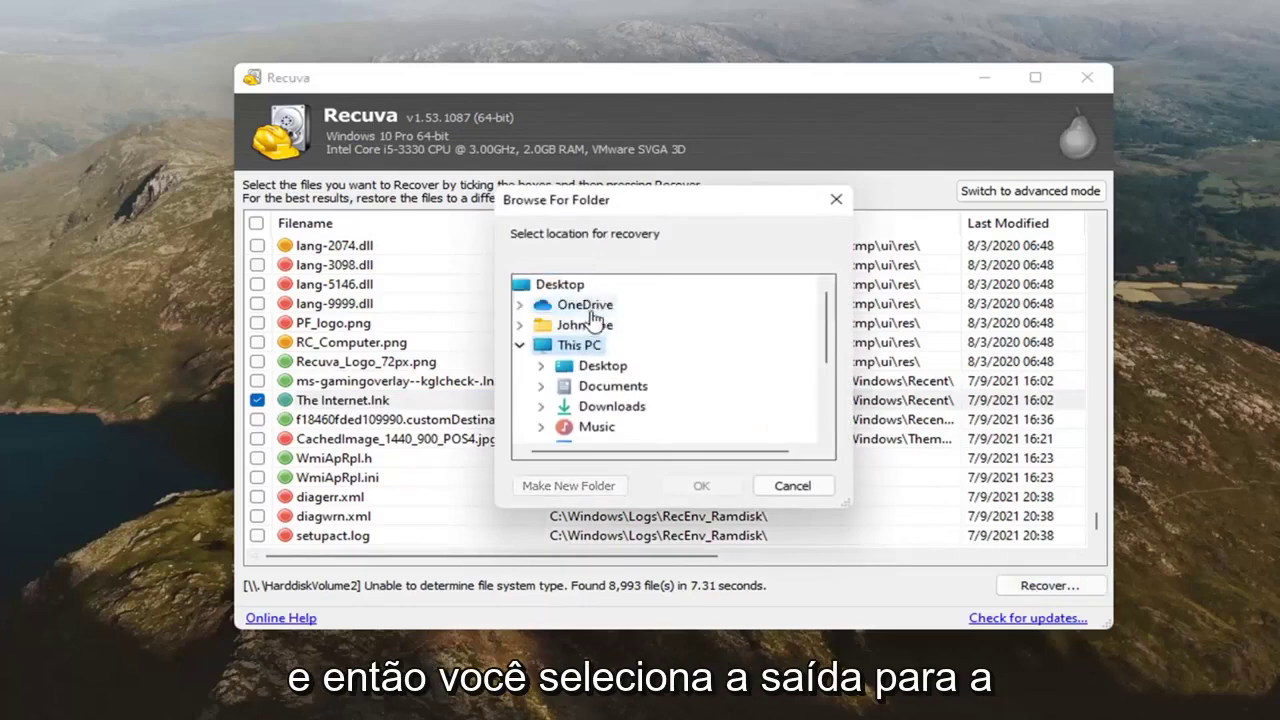
click(591, 368)
click(712, 489)
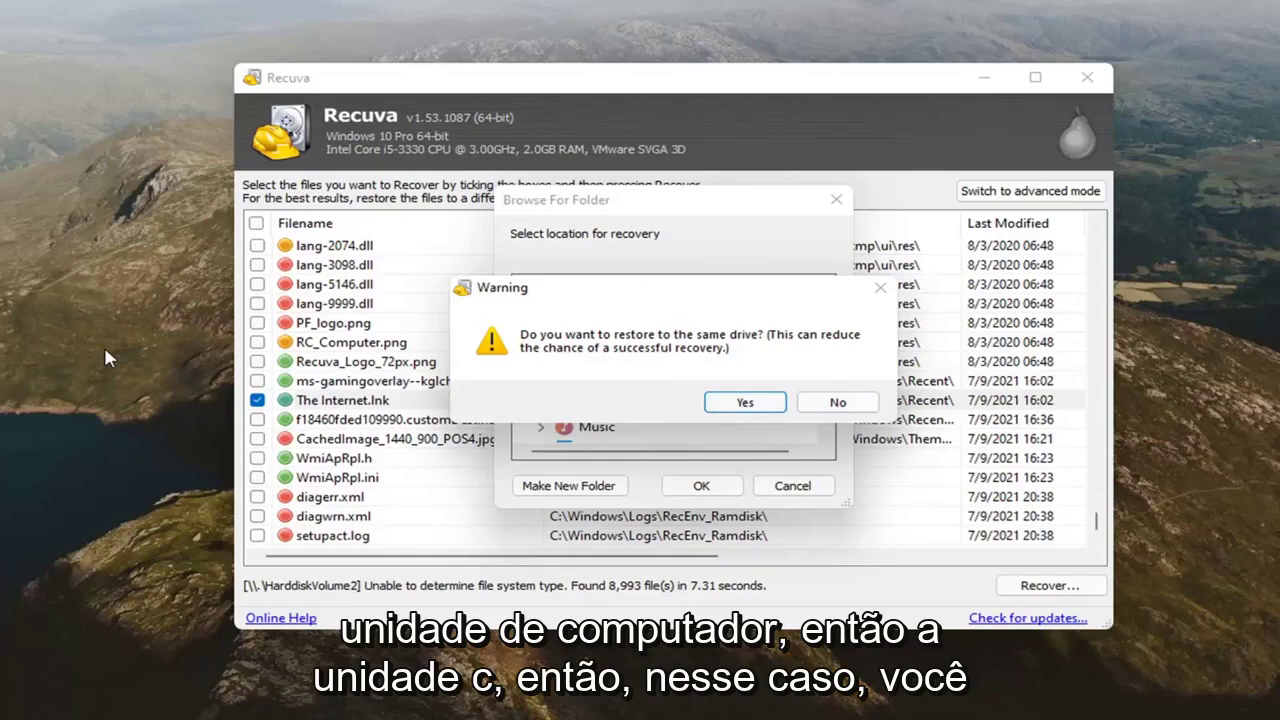
click(746, 403)
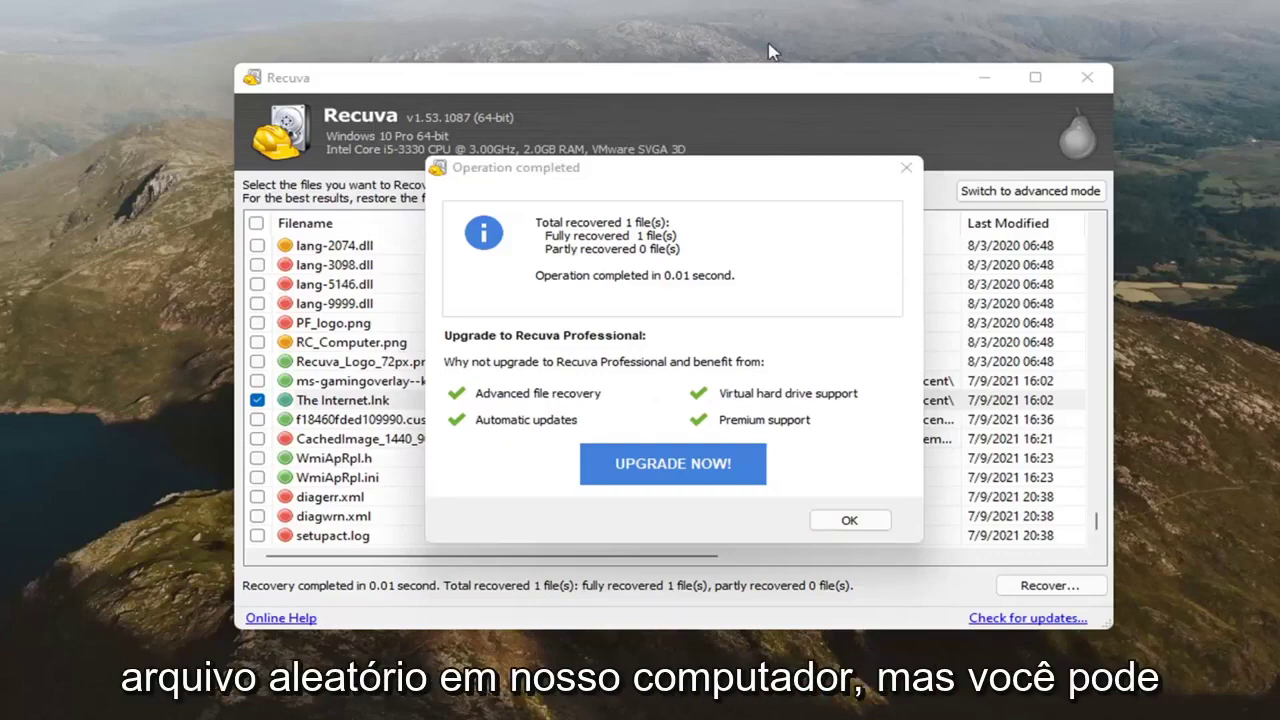
Dismiss the recovery summary and line up the recovered The Internet shortcut on the desktop
key(Return)
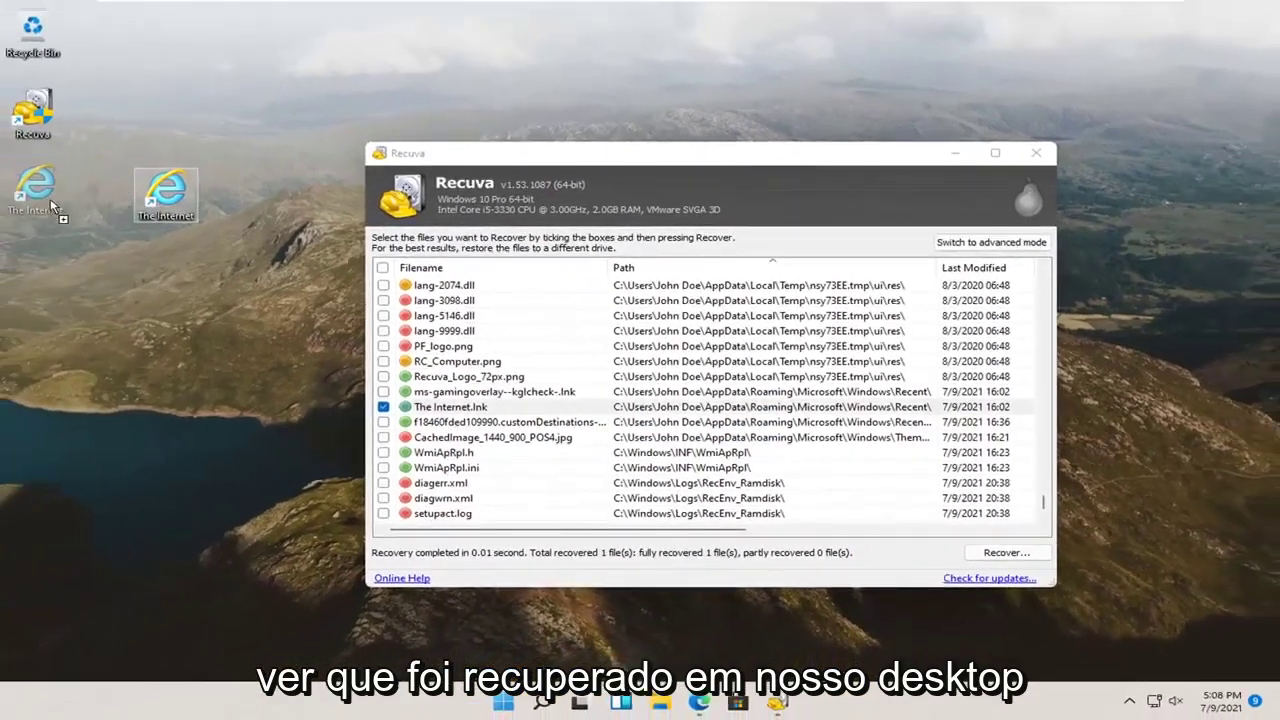
drag(50, 198, 81, 172)
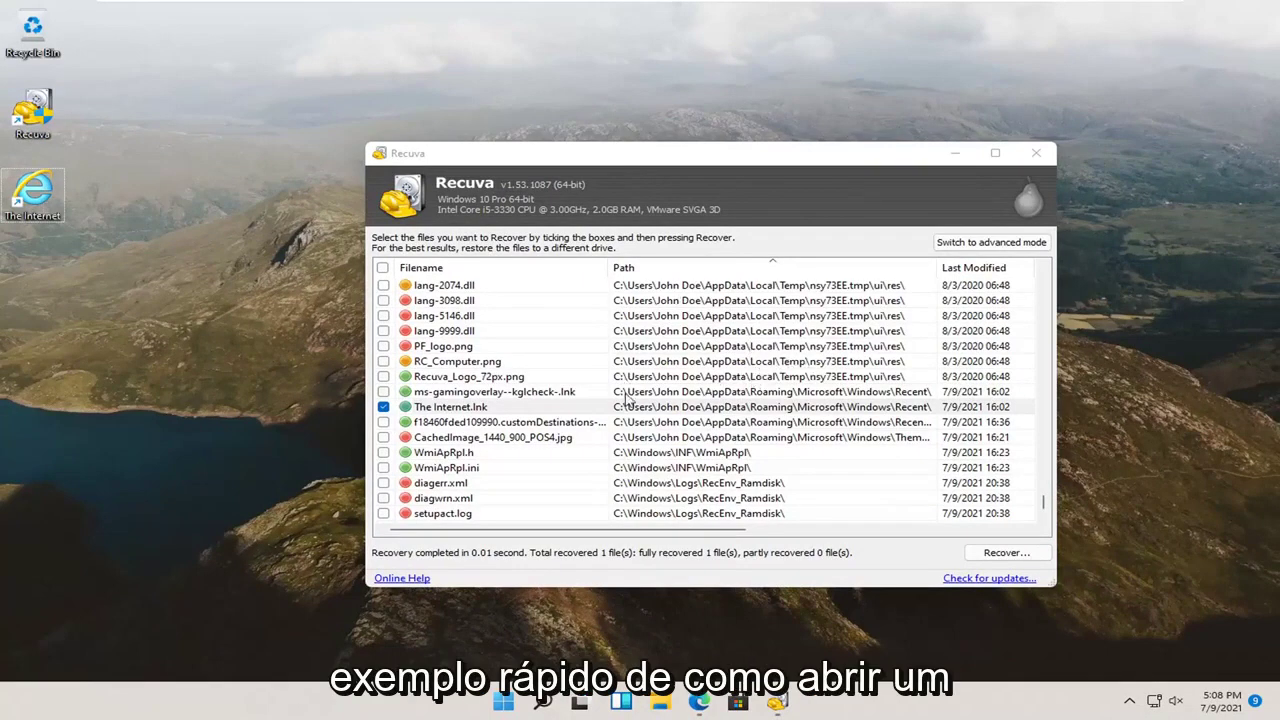
scroll(627, 400, down, 3)
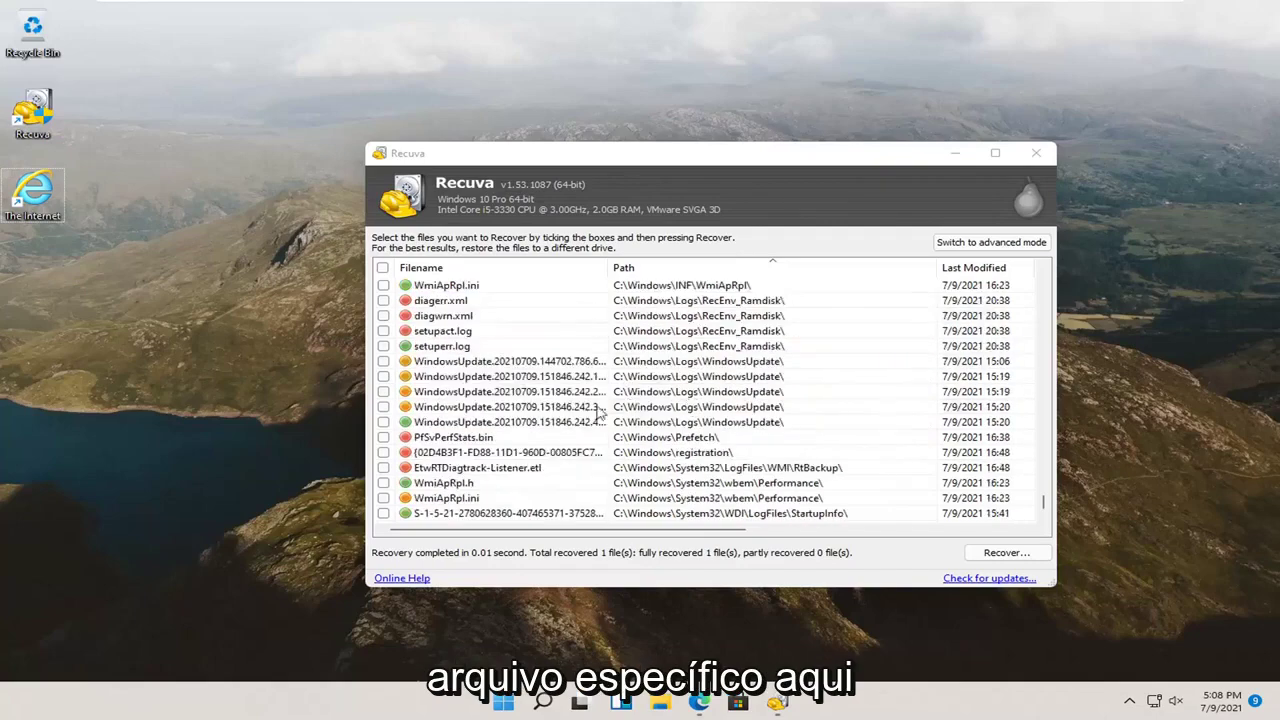
Sort the found deleted files by filename and scroll back to the top of the list
click(470, 267)
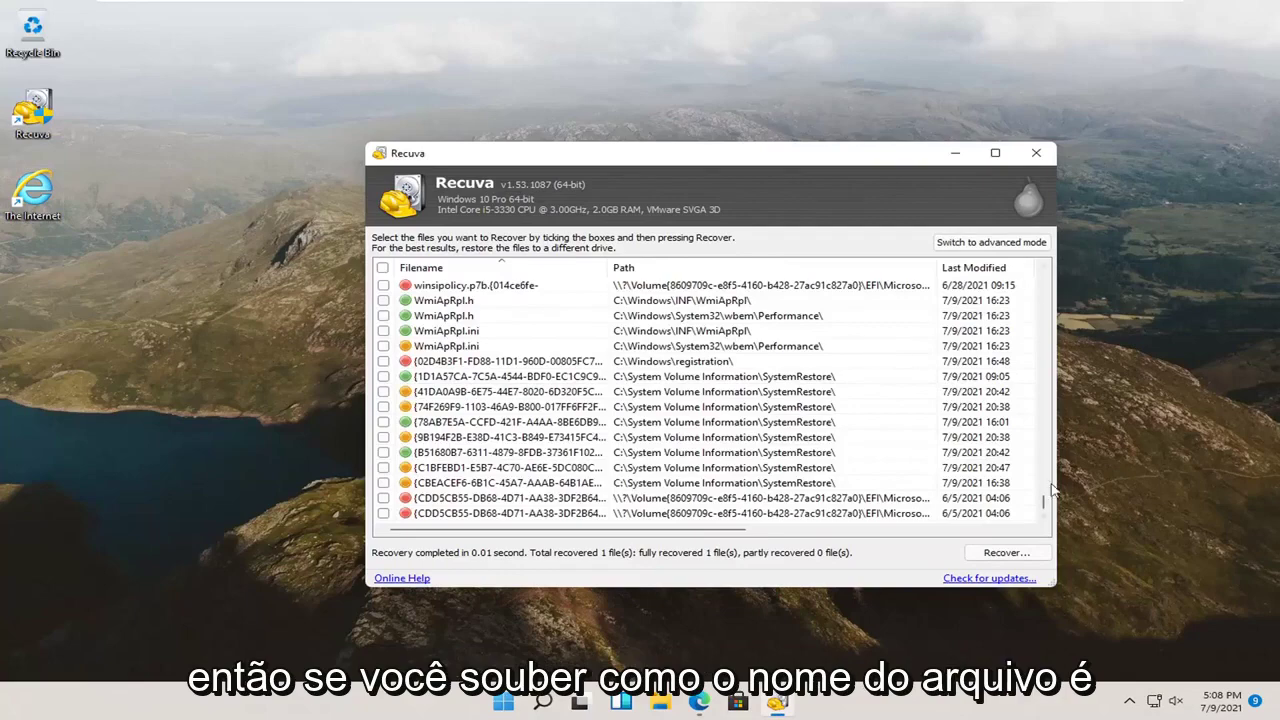
scroll(593, 413, up, 1)
scroll(593, 413, up, 5)
scroll(593, 413, up, 5)
scroll(593, 413, up, 5)
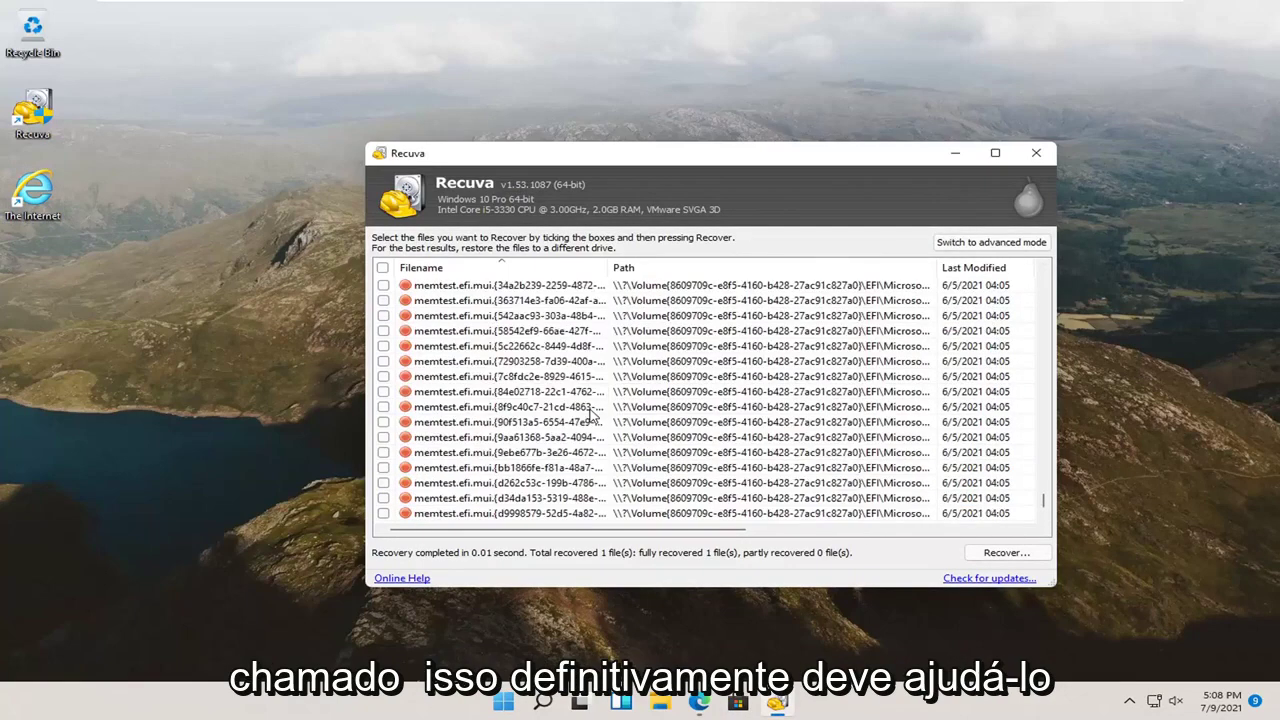
scroll(580, 418, up, 5)
scroll(550, 410, up, 5)
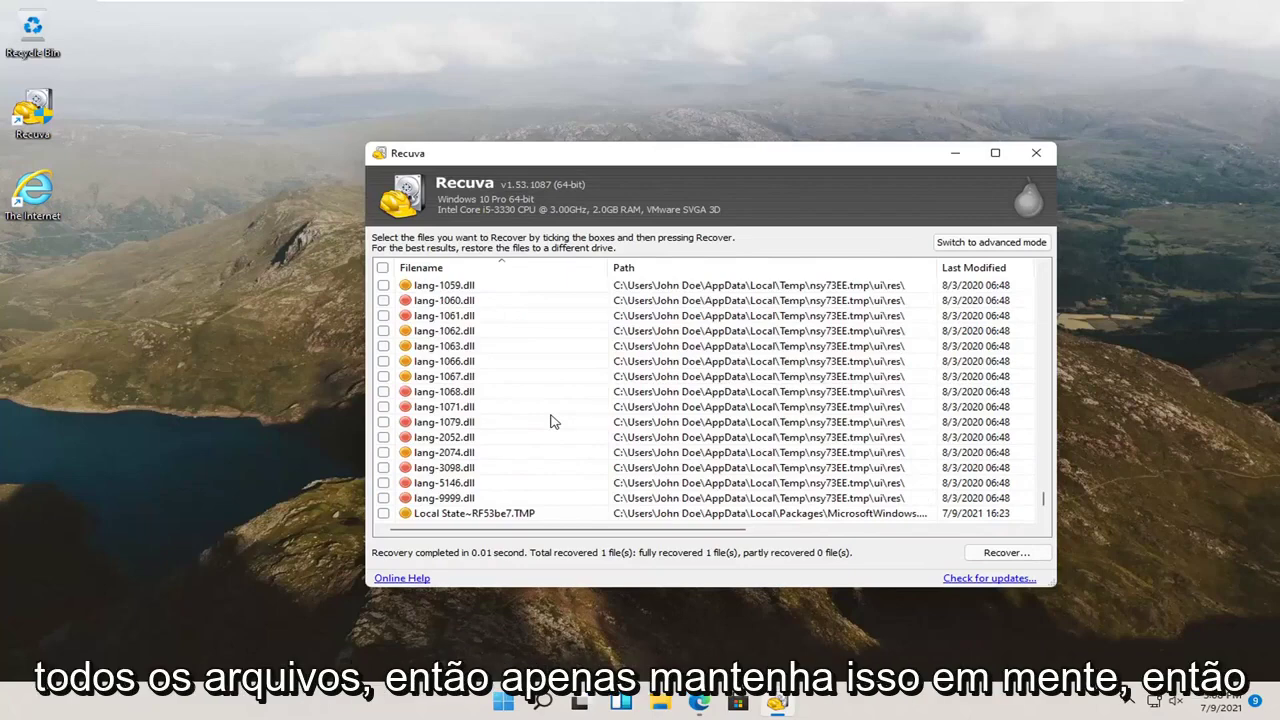
Switch to the advanced view, keeping all local disks, and select a transaction log result
click(970, 243)
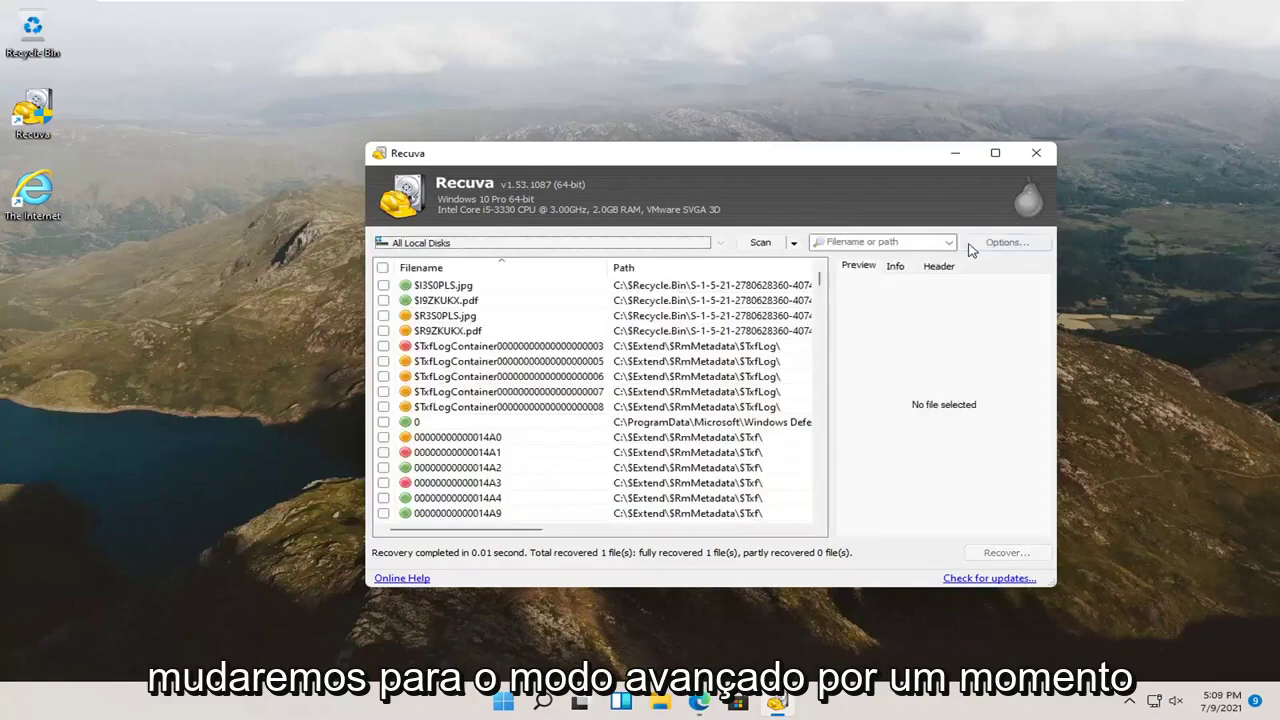
click(475, 248)
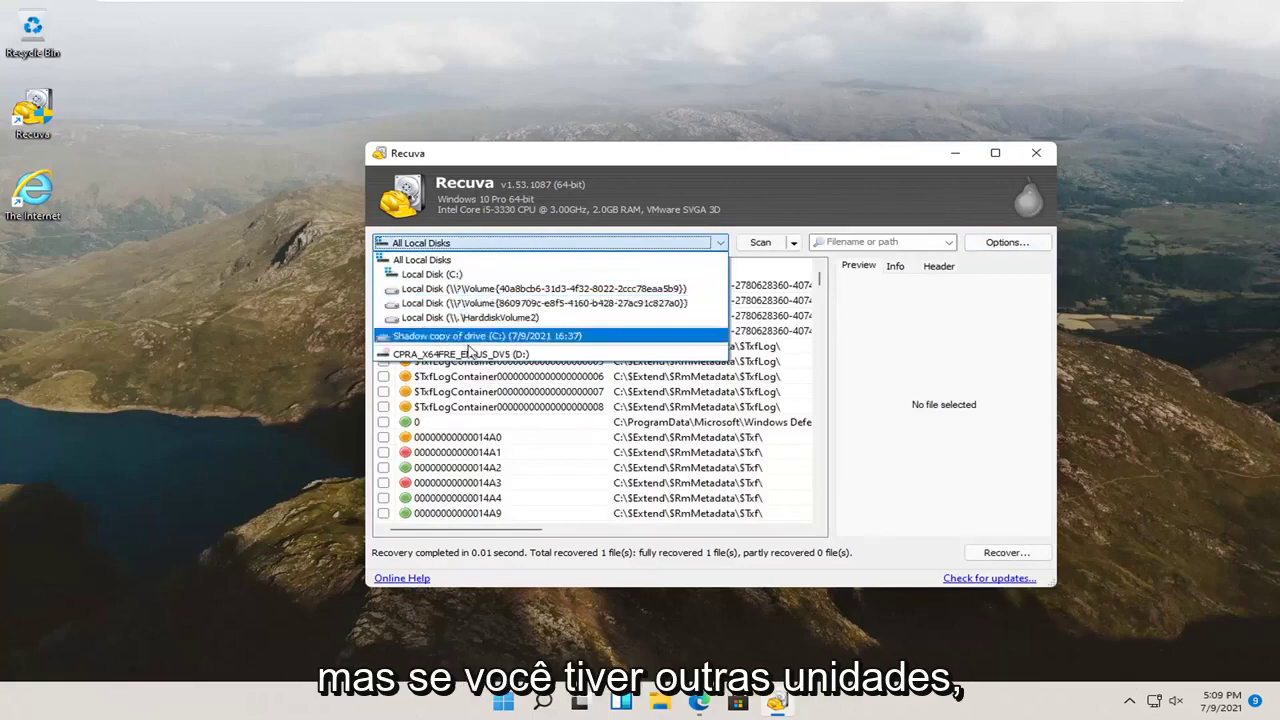
click(812, 350)
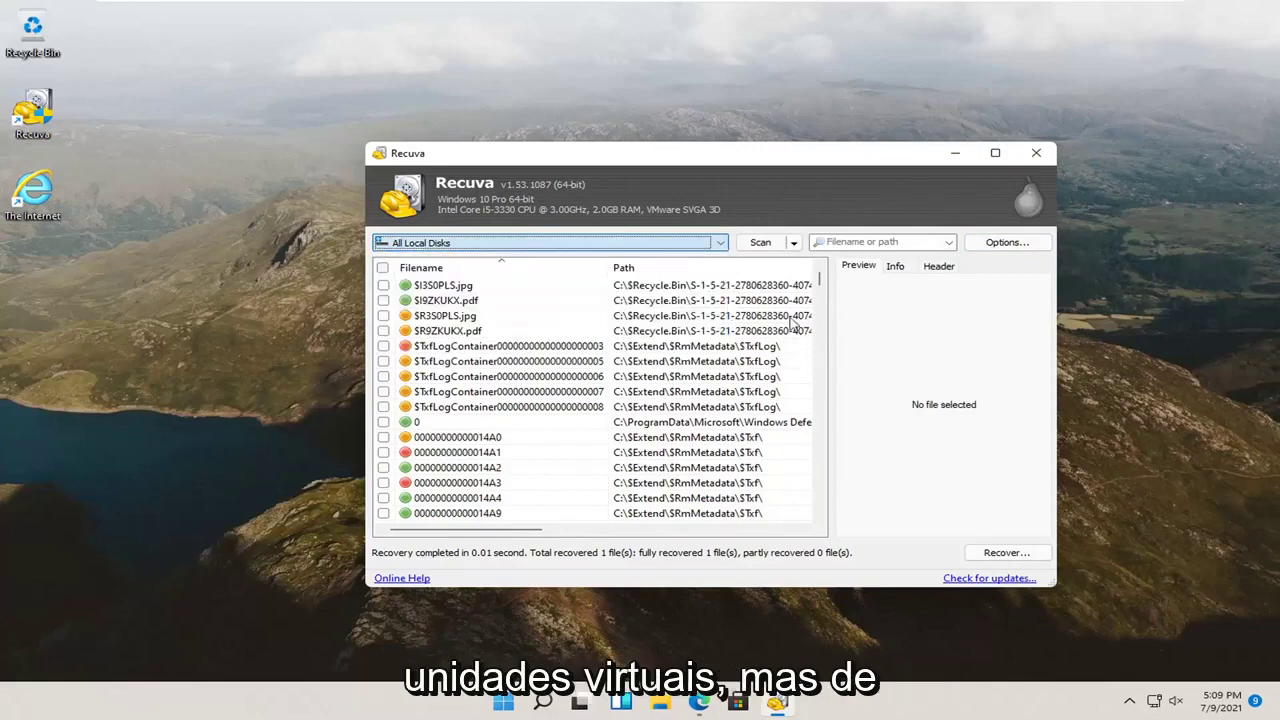
click(810, 345)
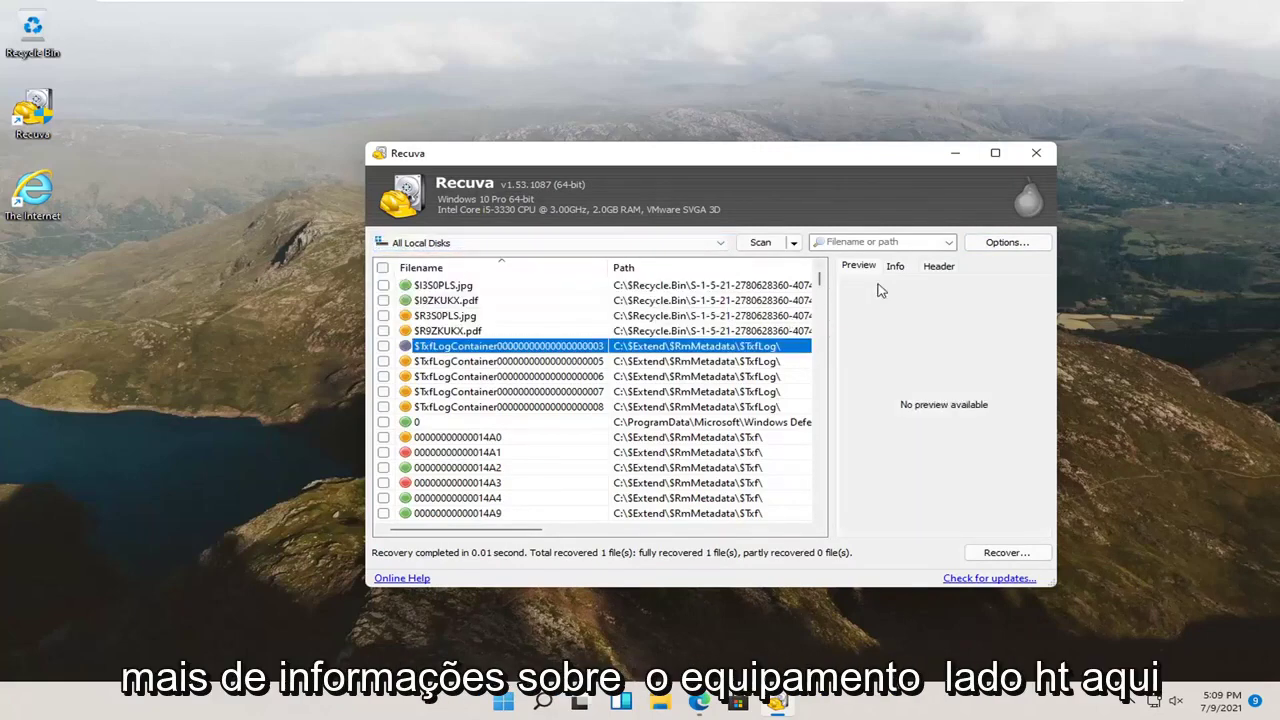
Select the ProgramData file '0' and read its Info details, including creation and modification times
click(470, 424)
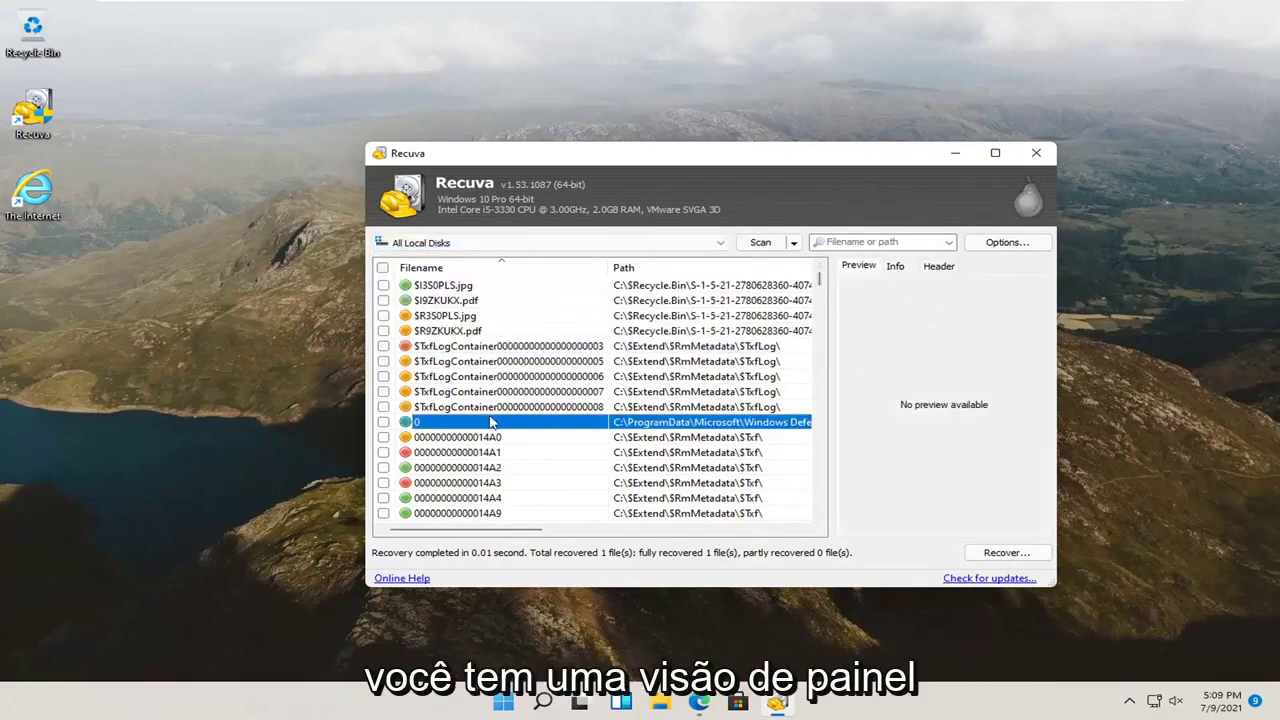
click(899, 268)
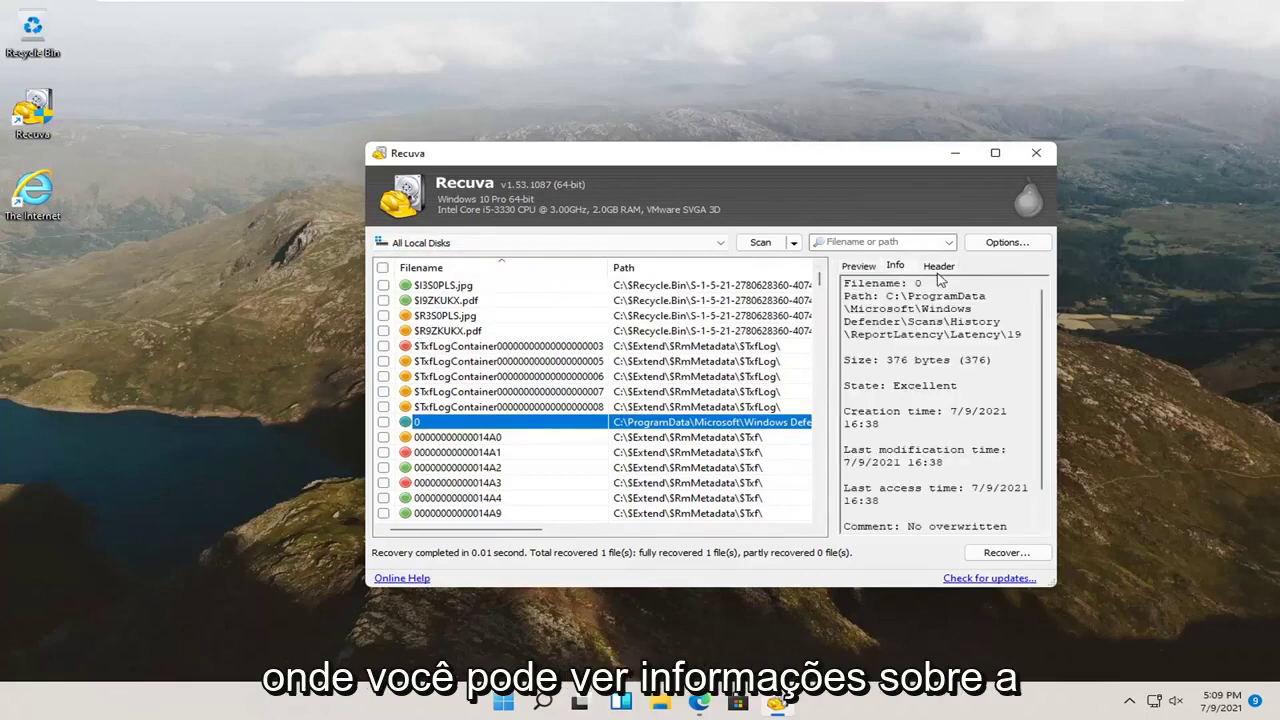
drag(900, 449, 943, 449)
mouse_move(886, 411)
mouse_down()
mouse_move(936, 411)
mouse_move(904, 385)
mouse_move(933, 385)
mouse_up()
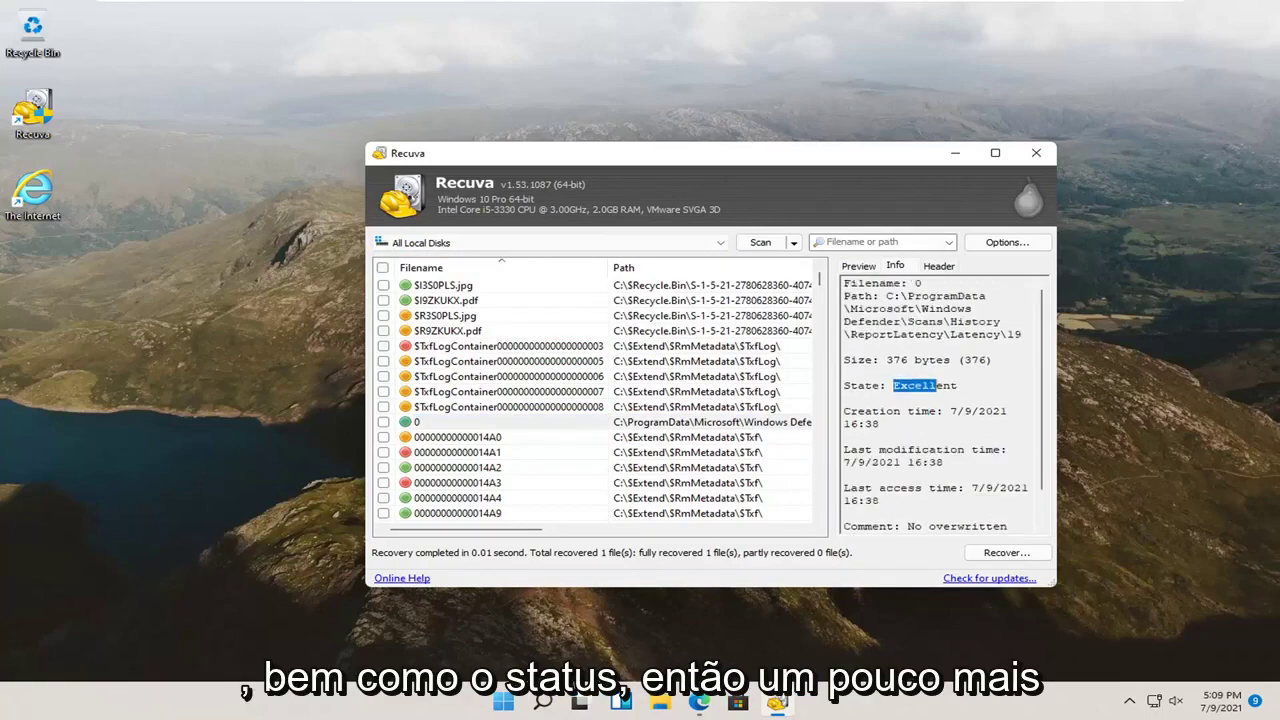
Show the raw hexadecimal header of file '0' and scroll through it
click(938, 266)
mouse_move(857, 296)
mouse_down()
mouse_move(920, 398)
mouse_move(905, 290)
mouse_up()
scroll(905, 400, down, 1)
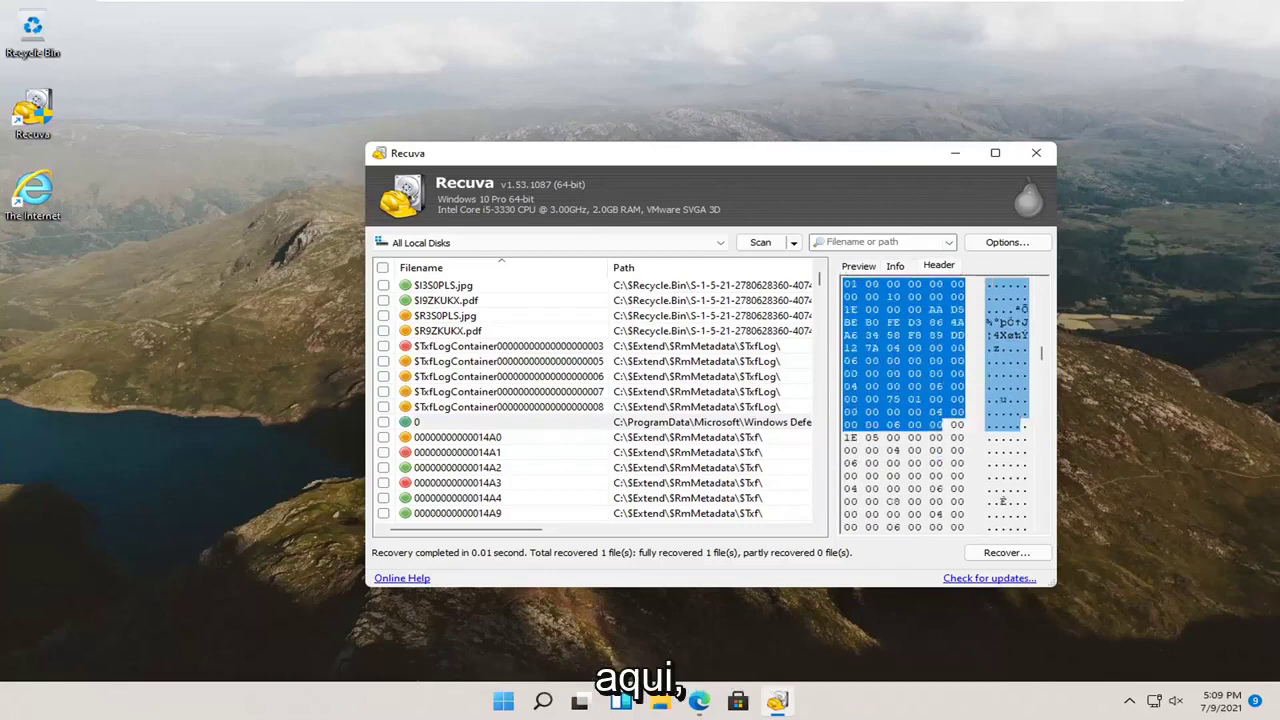
scroll(905, 400, down, 1)
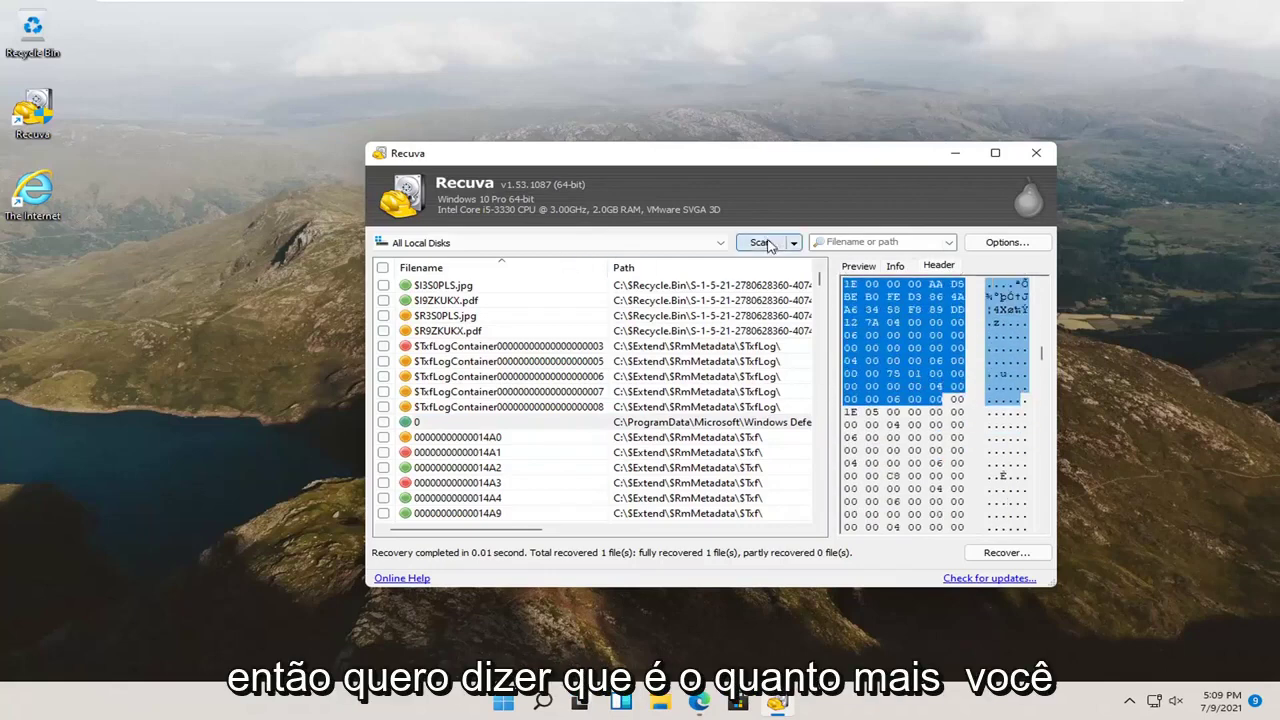
Start a new Scan Files run for deleted files, then cancel it early
click(797, 244)
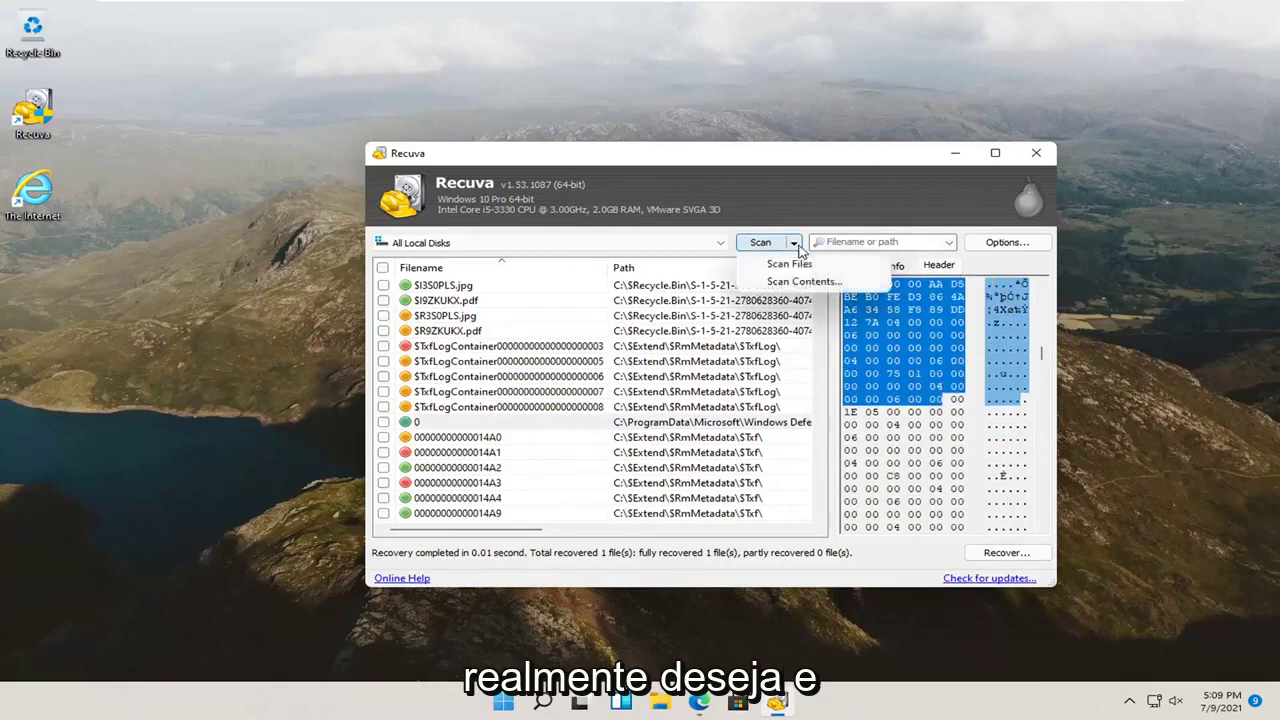
click(860, 218)
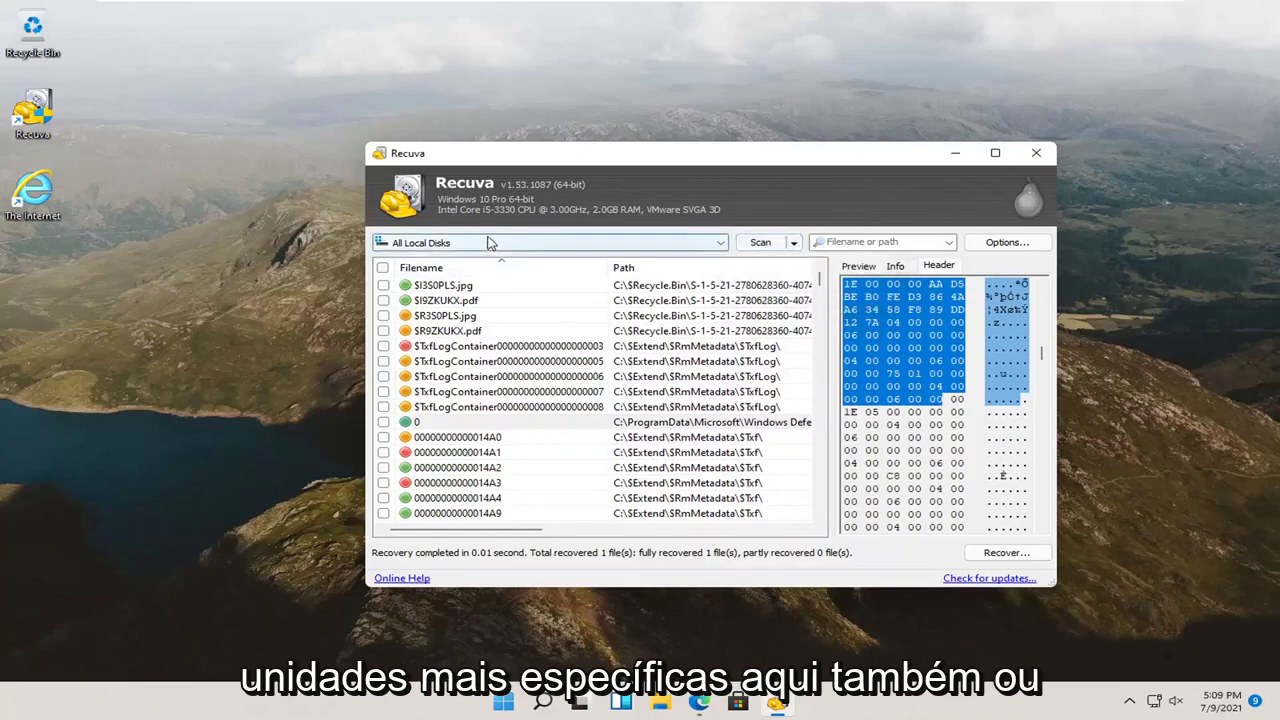
click(795, 245)
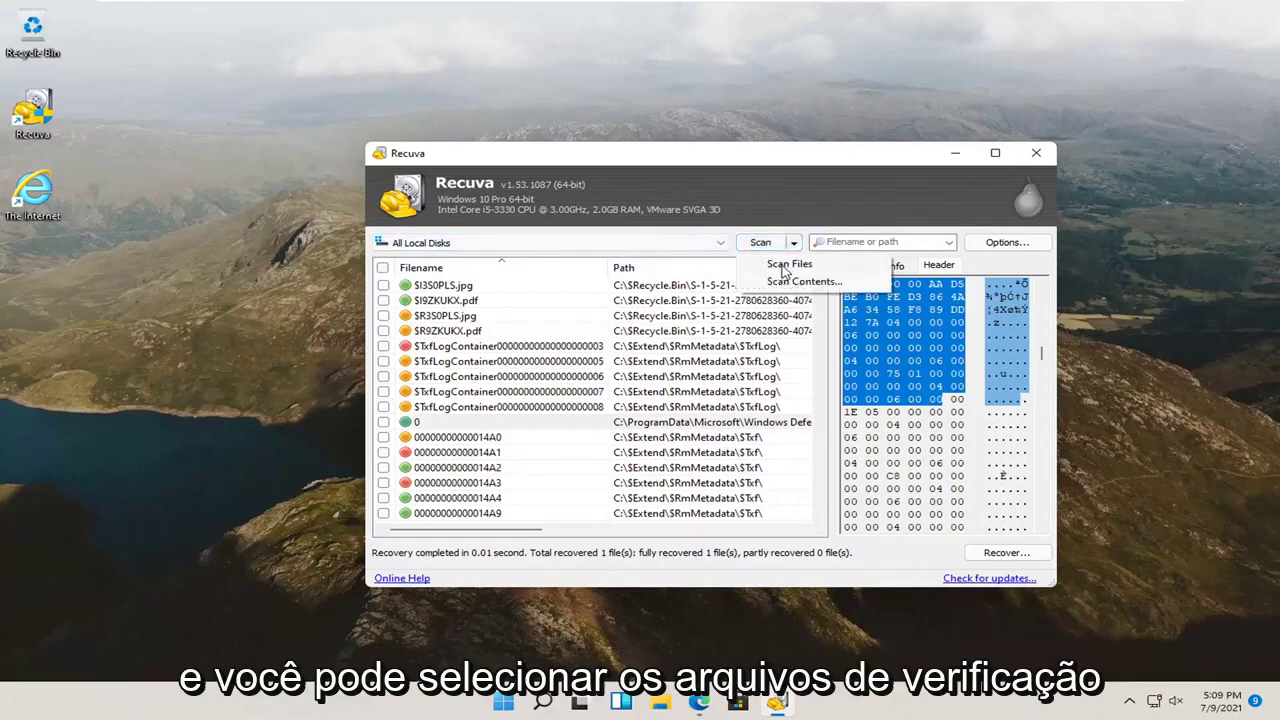
click(692, 251)
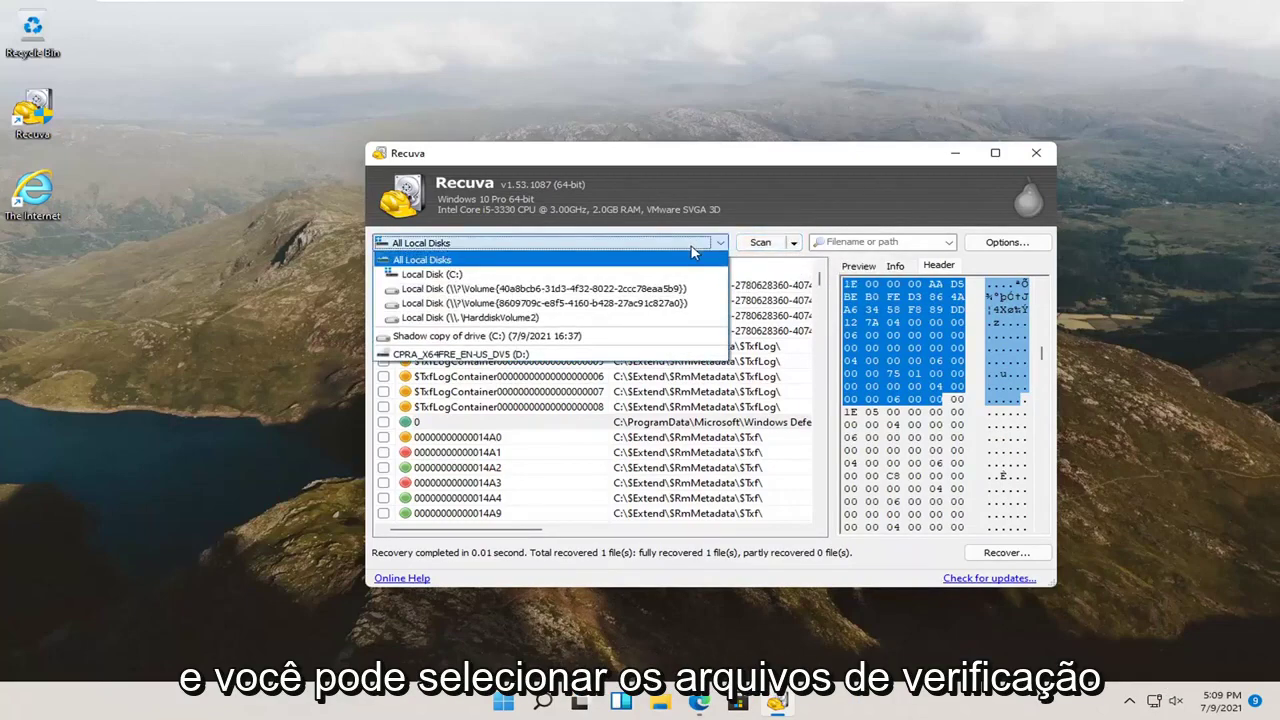
click(793, 244)
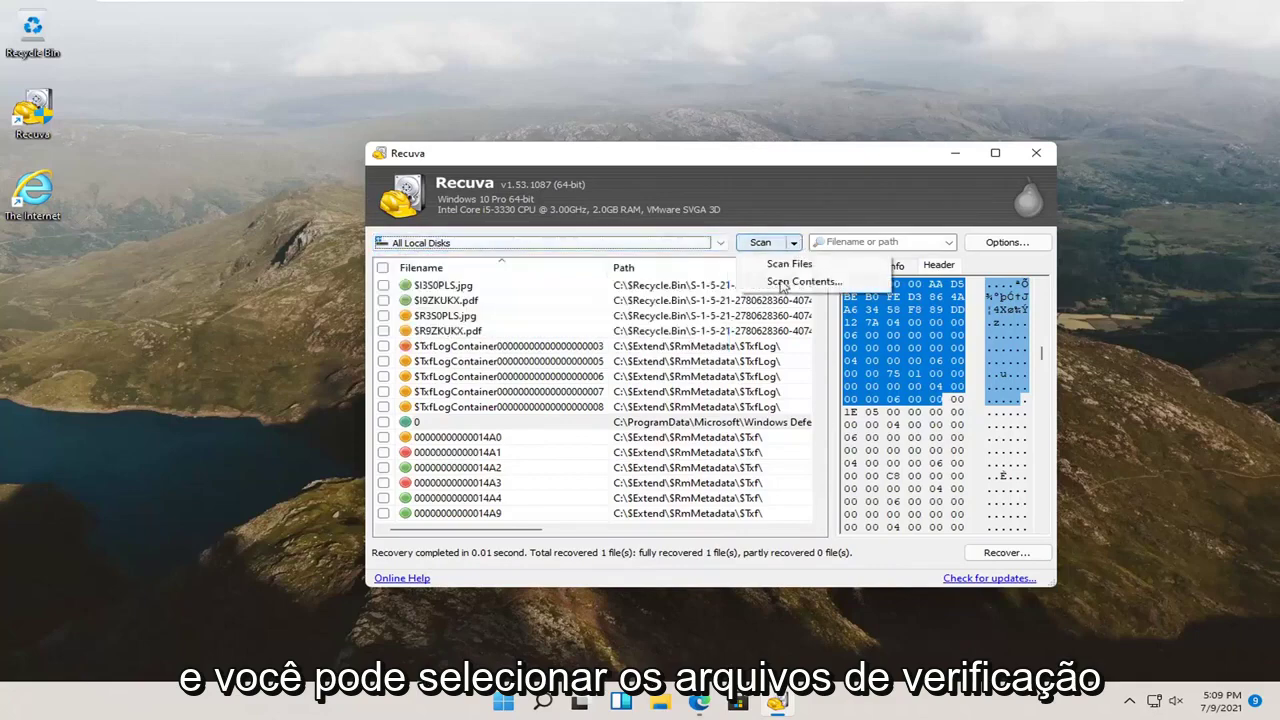
click(779, 269)
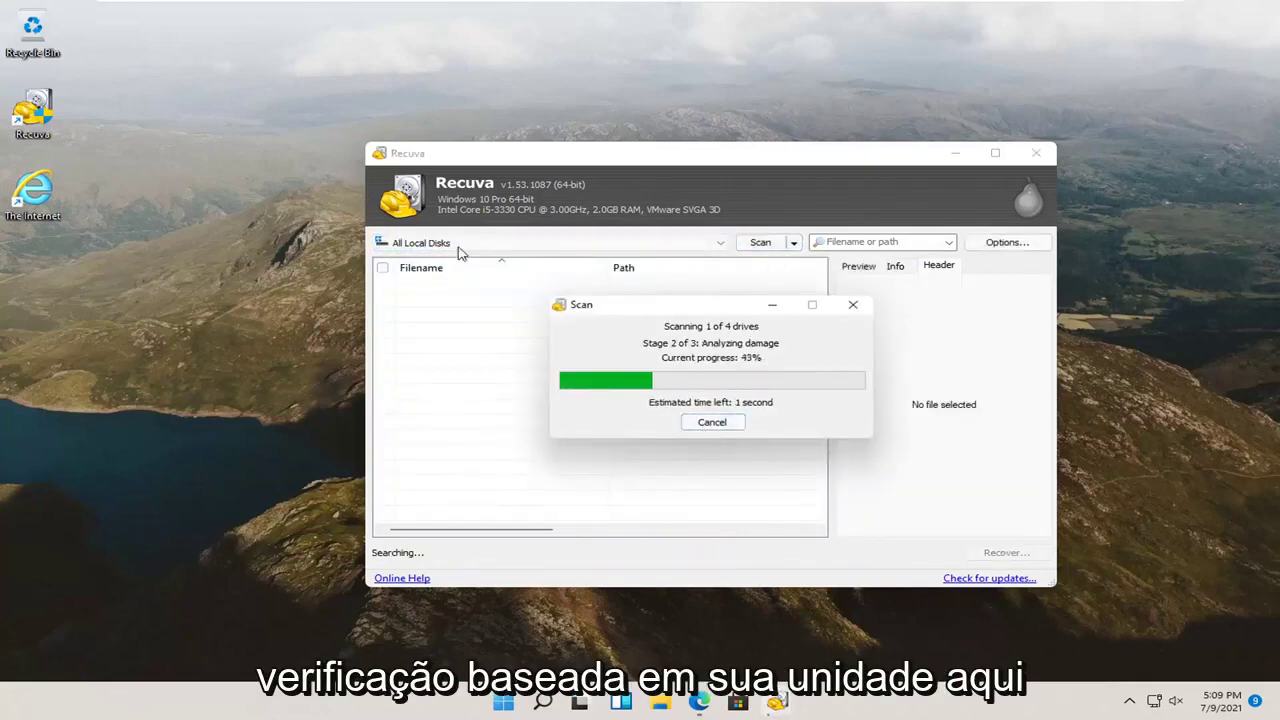
click(708, 422)
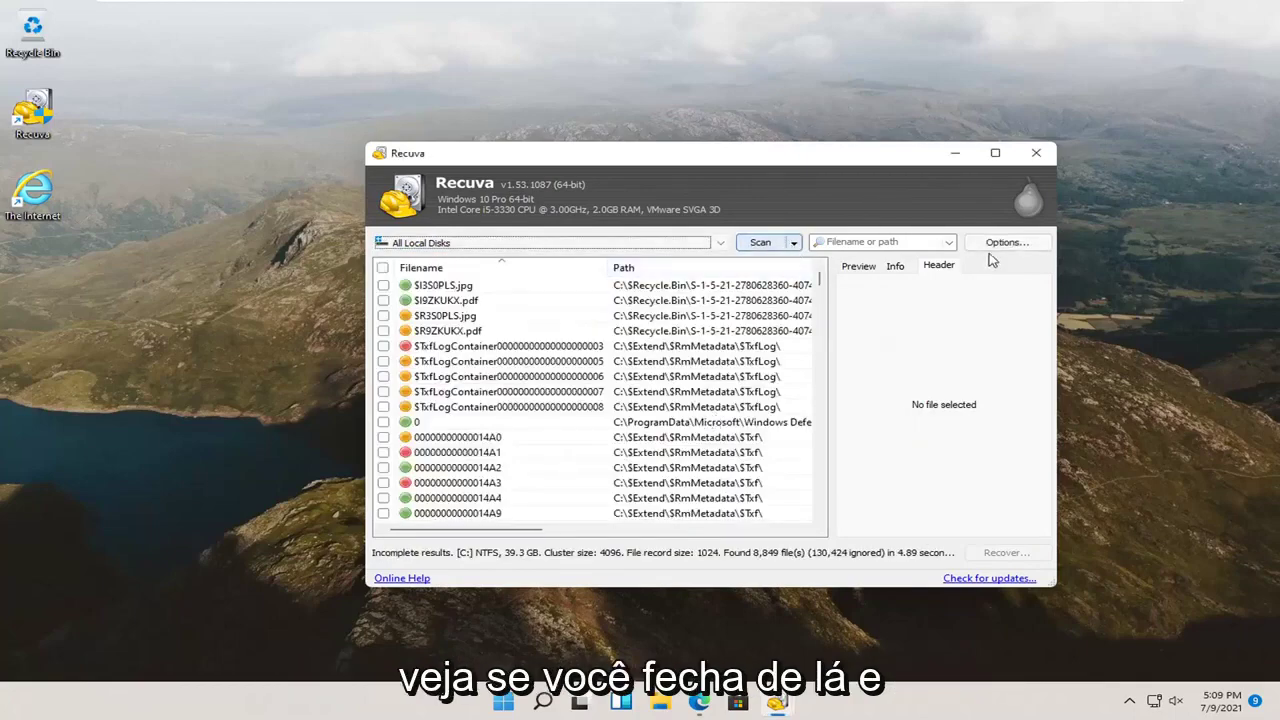
Browse the Actions, Advanced, Drives and Privacy settings, then close Options and Recuva
click(1005, 244)
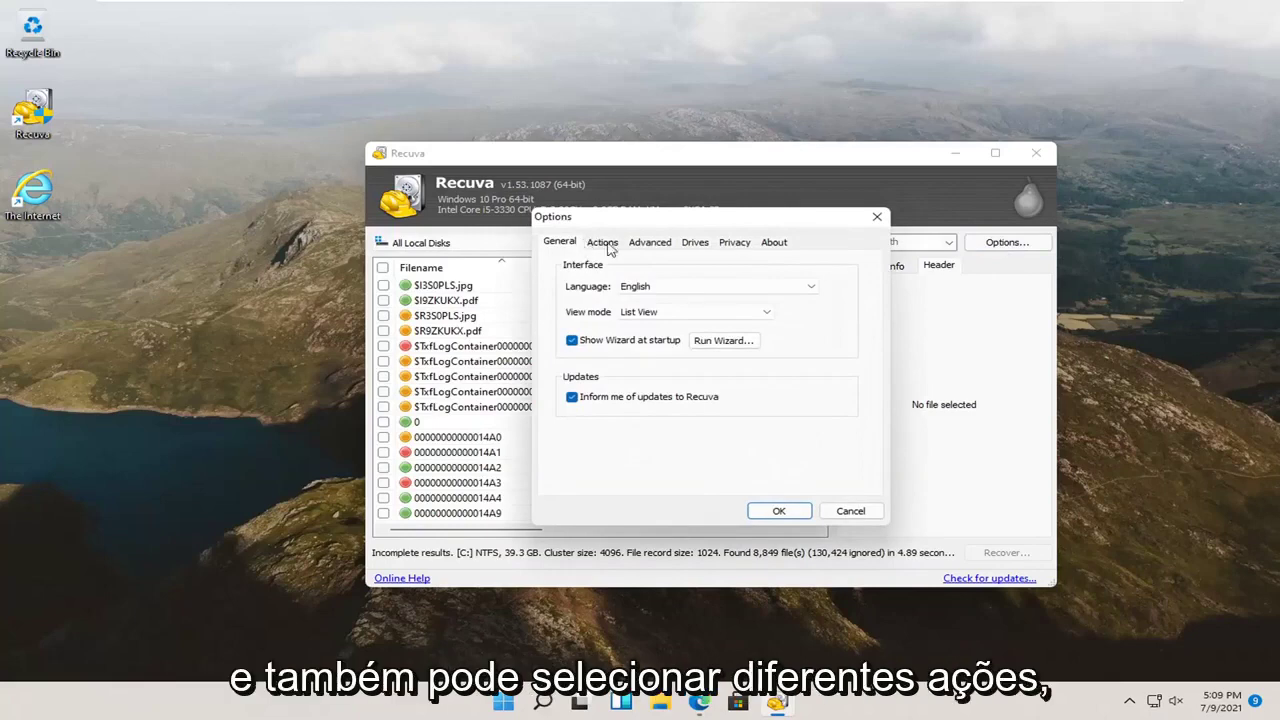
click(606, 243)
click(646, 244)
click(694, 243)
click(735, 243)
click(695, 243)
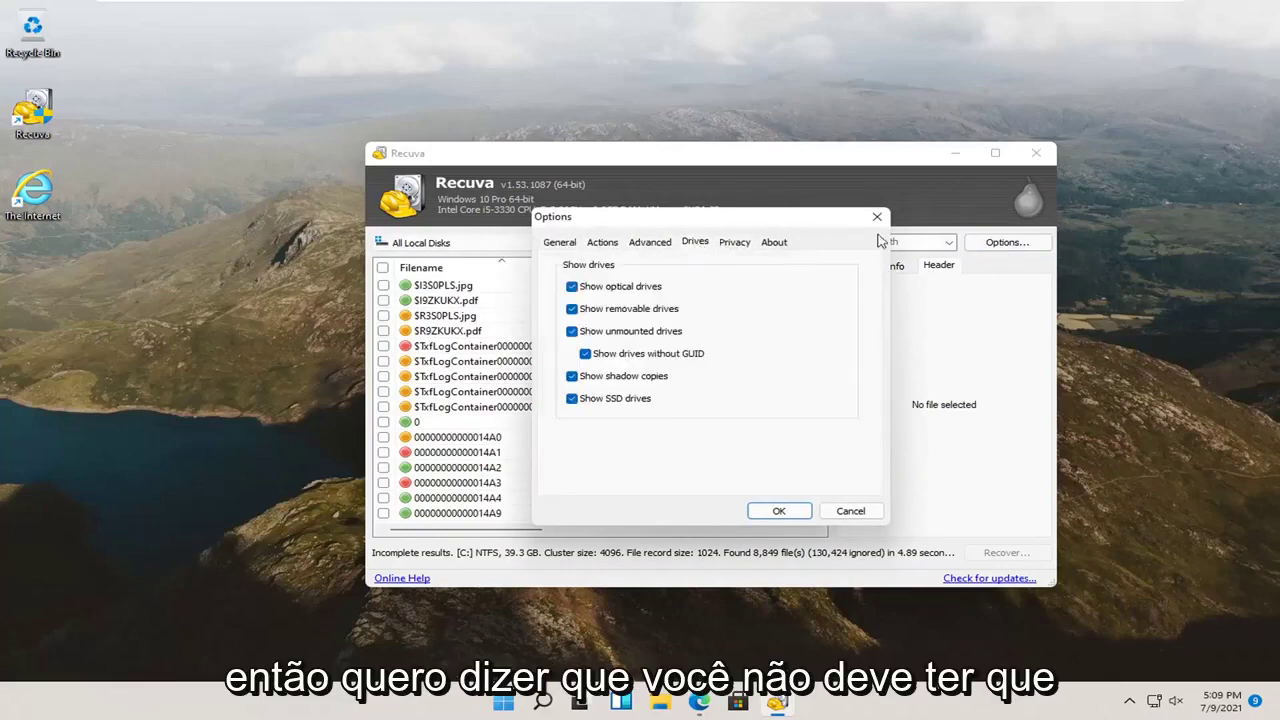
key(Escape)
click(1036, 153)
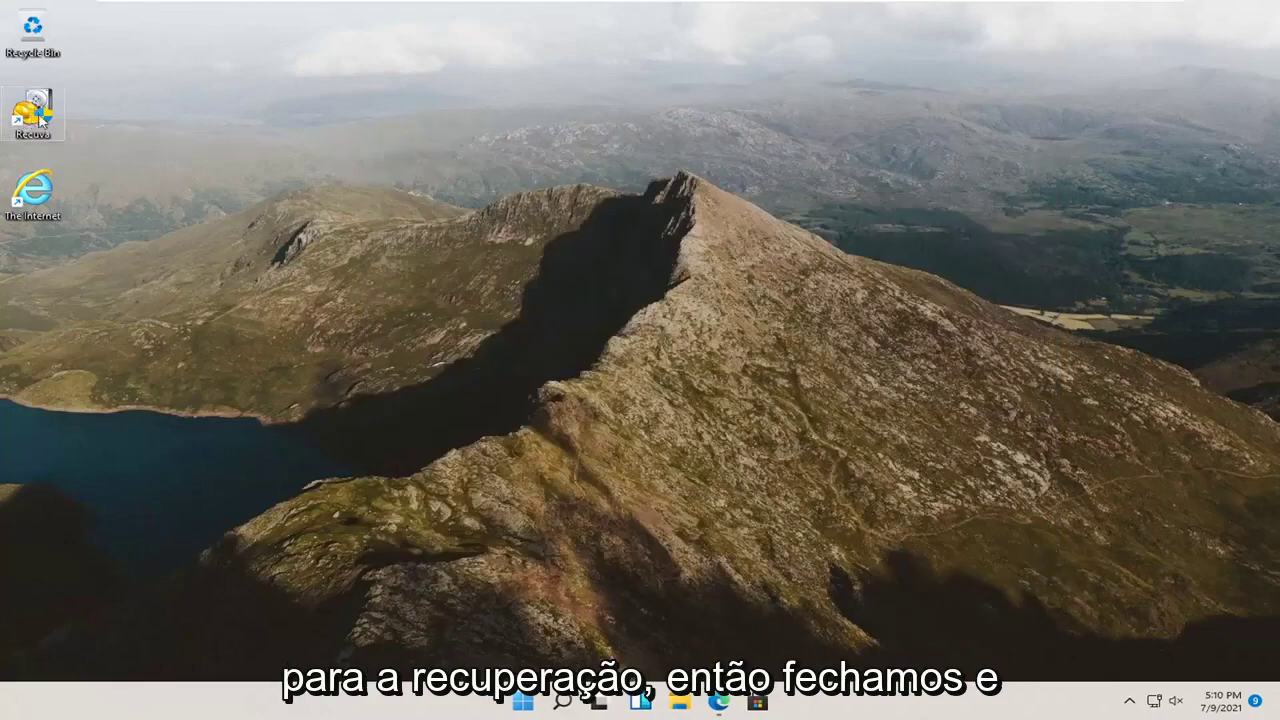
Relaunch Recuva with admin approval and set the wizard to search everywhere with Deep Scan enabled
double_click(33, 112)
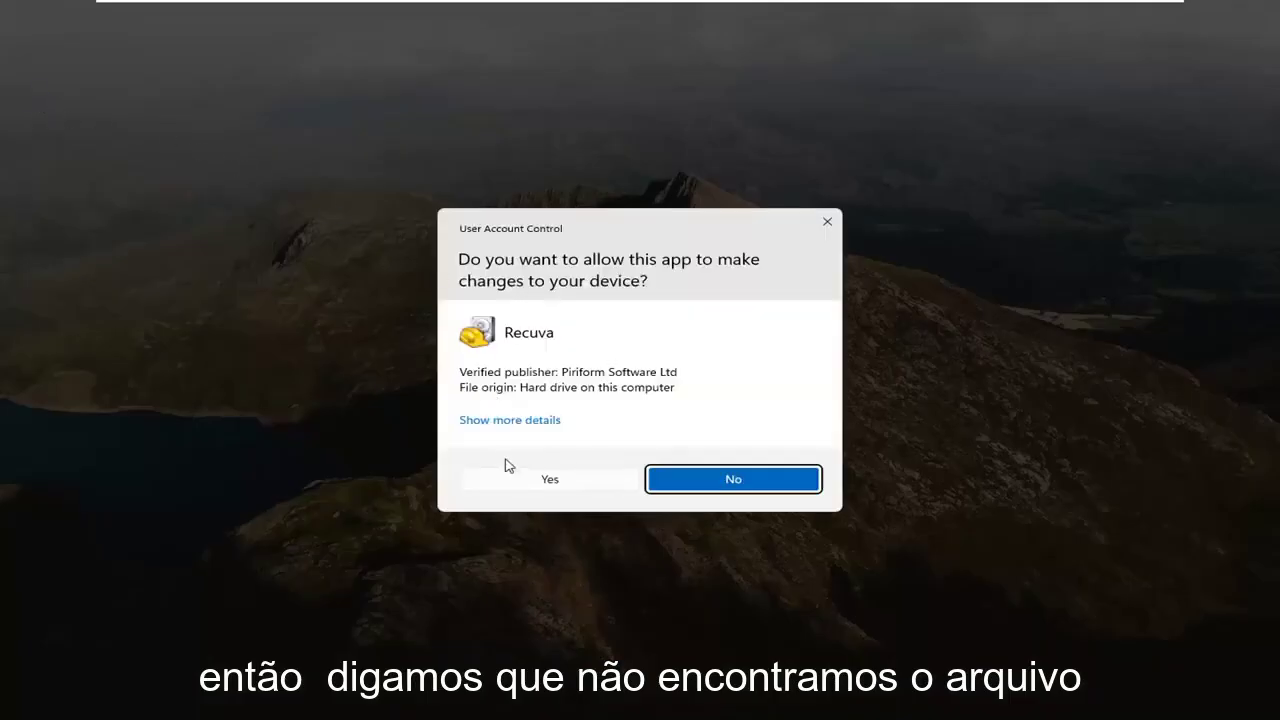
click(519, 481)
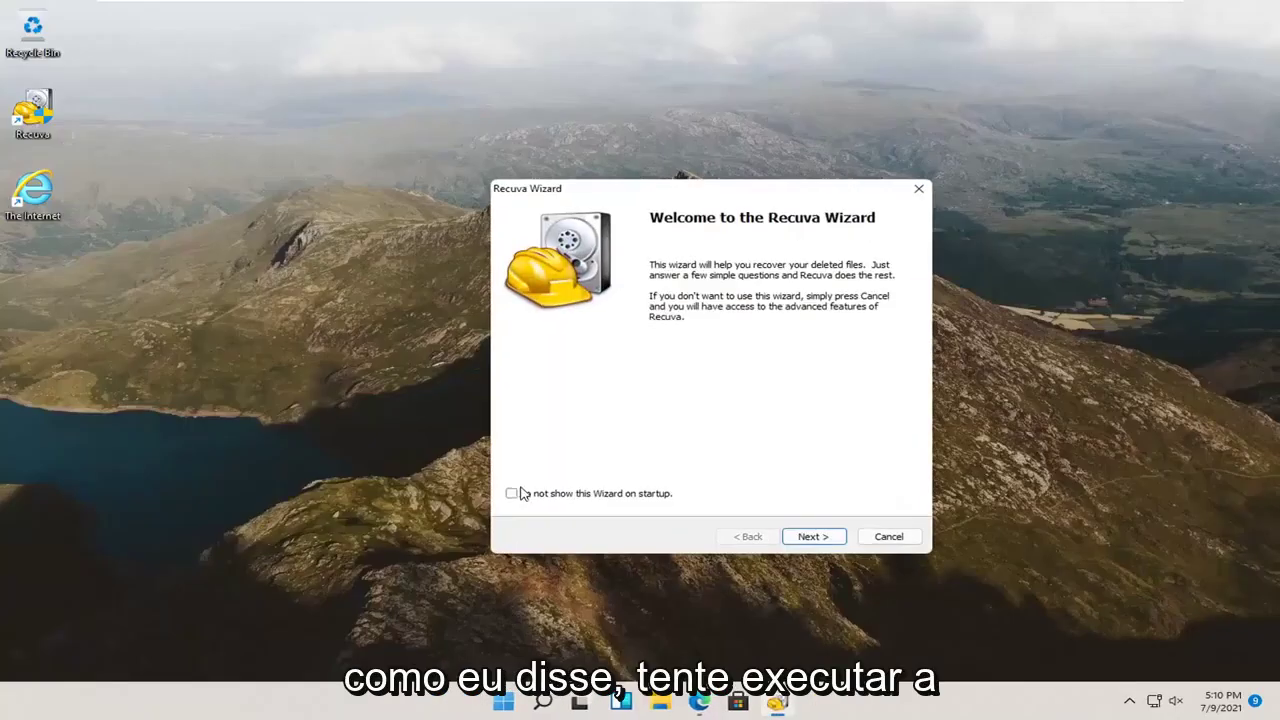
click(805, 539)
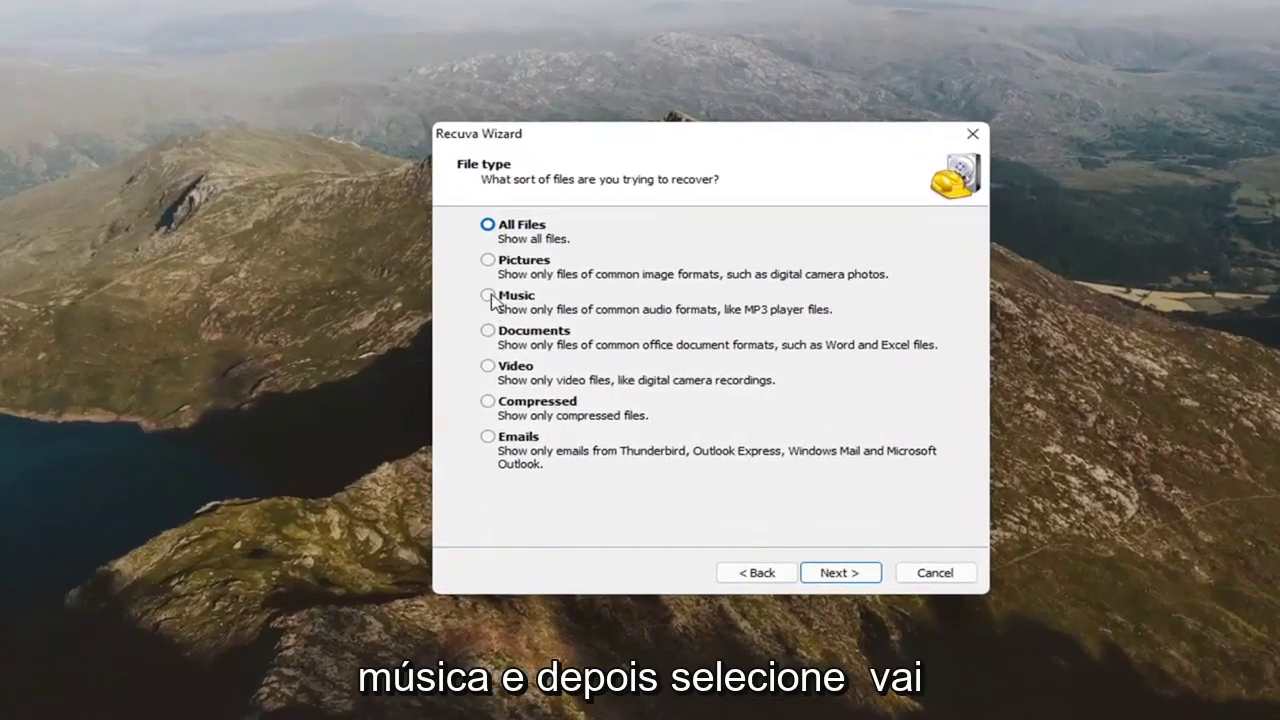
click(488, 296)
click(840, 574)
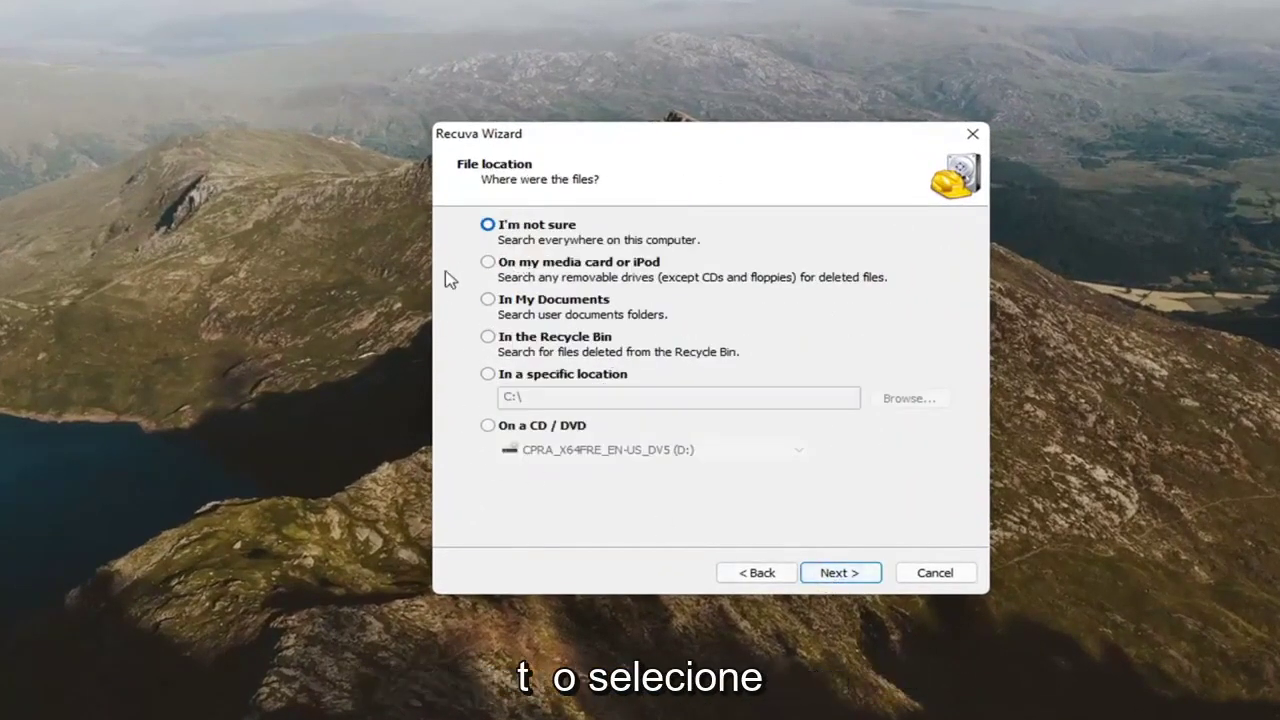
click(838, 573)
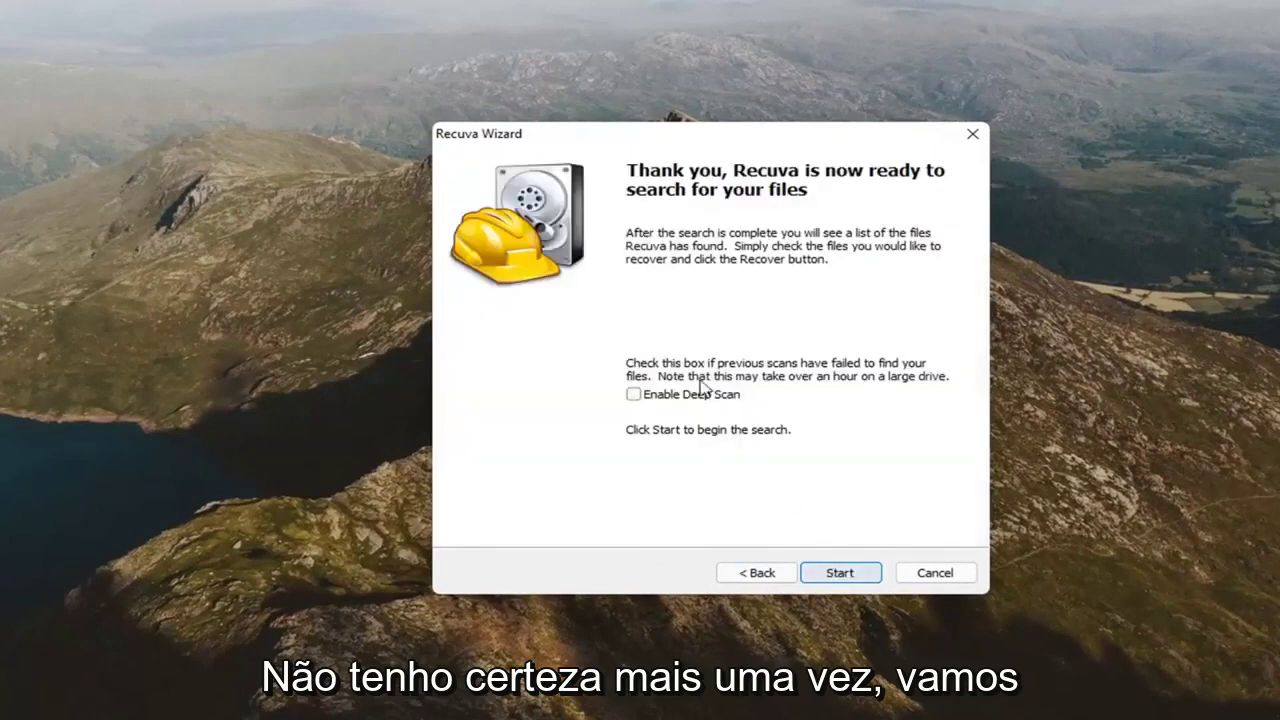
click(633, 394)
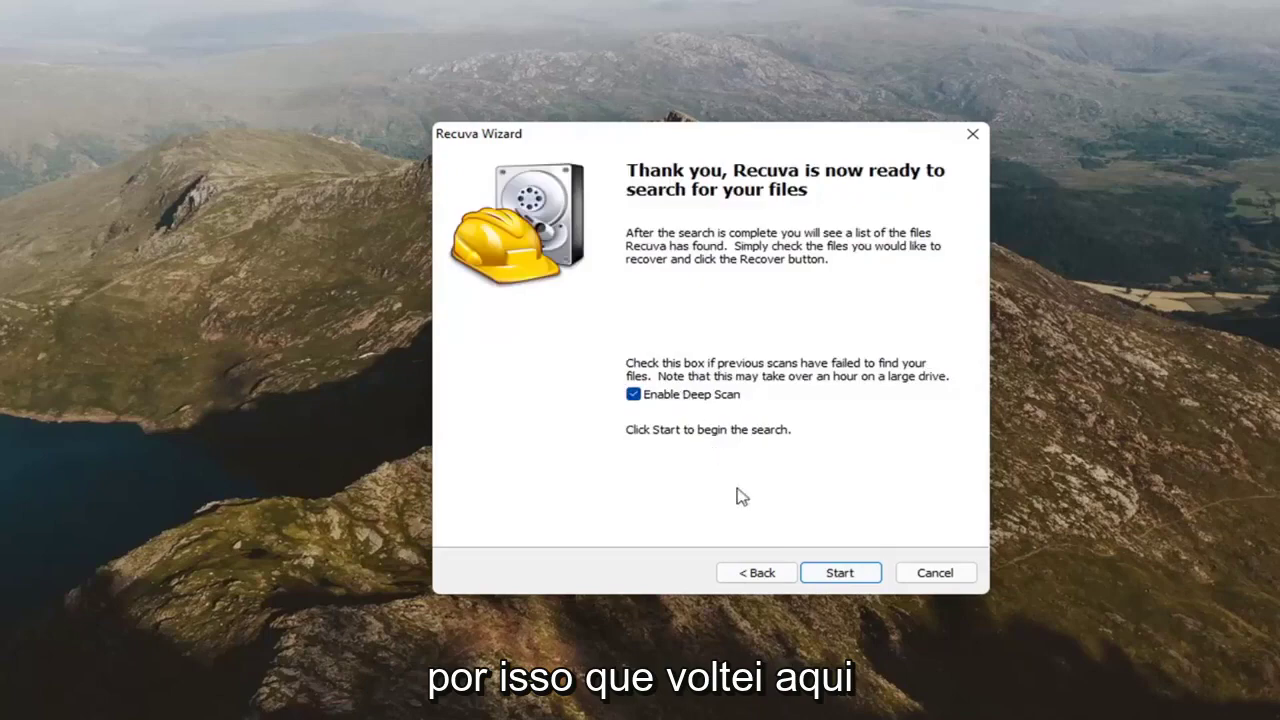
Start the deep scan and wait until the unrecognised file system warning appears
click(838, 575)
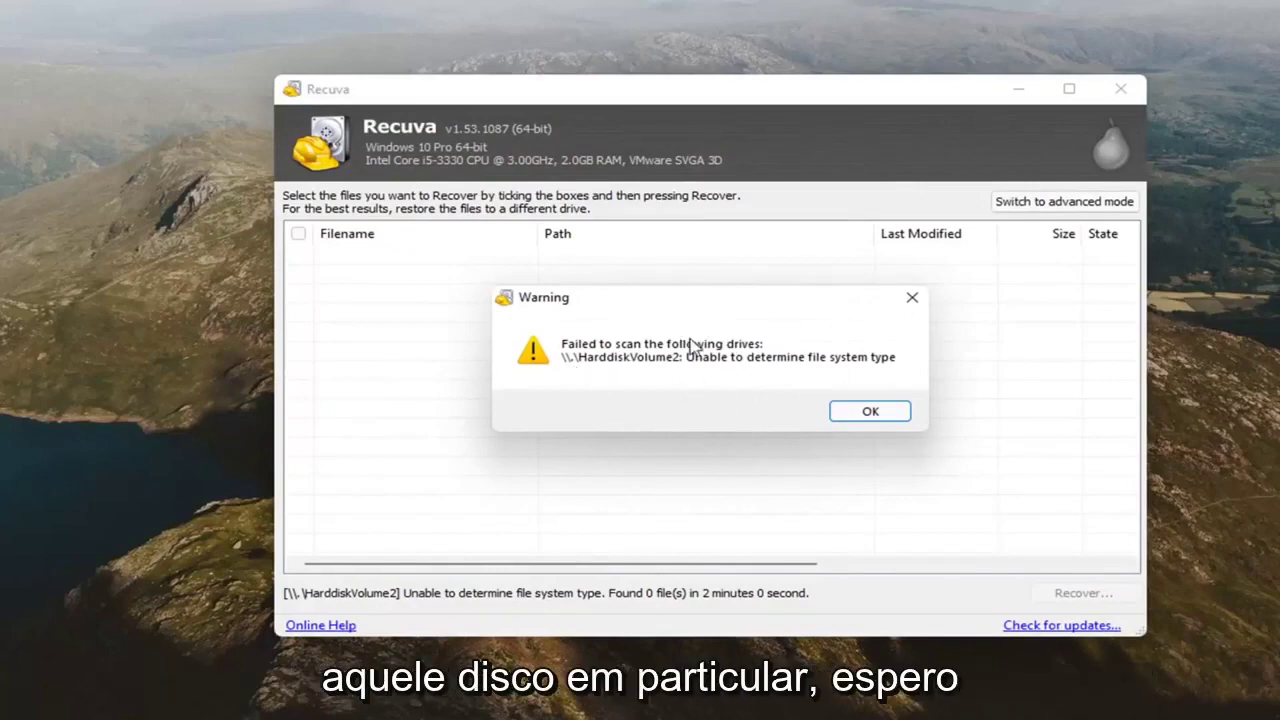
Acknowledge the scan warning and close Recuva, returning to the desktop
click(912, 297)
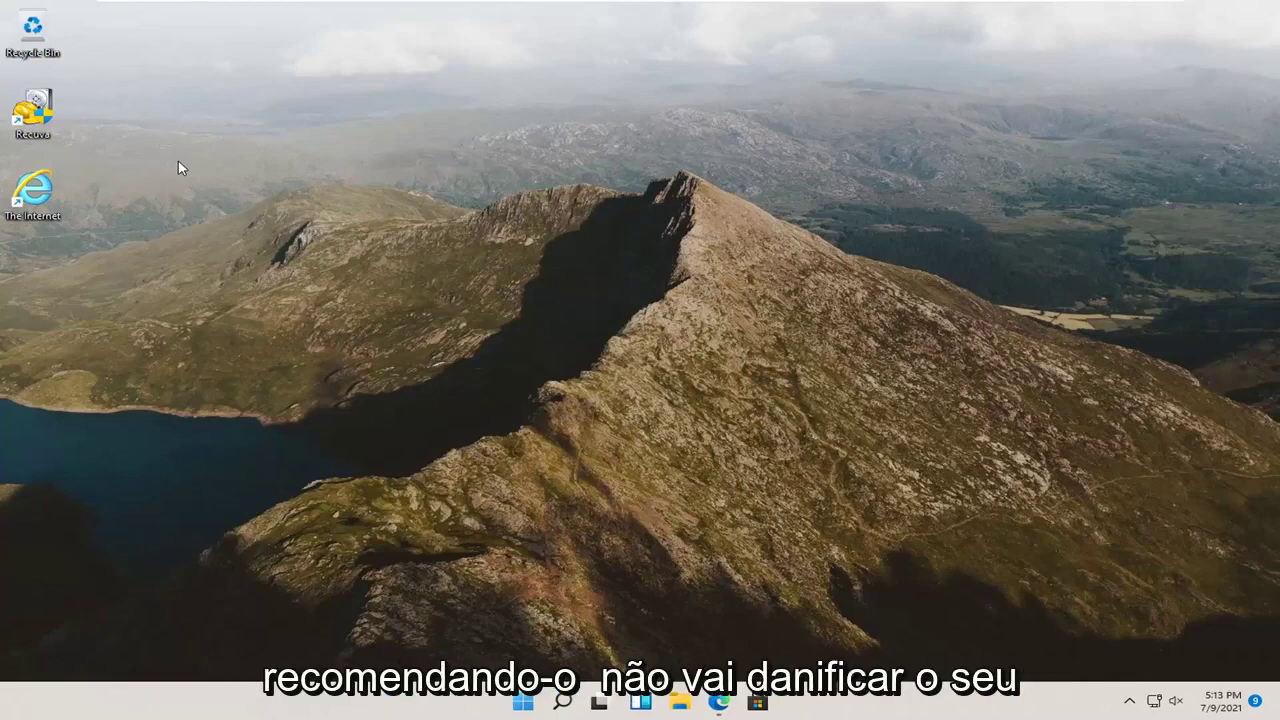
drag(265, 109, 718, 380)
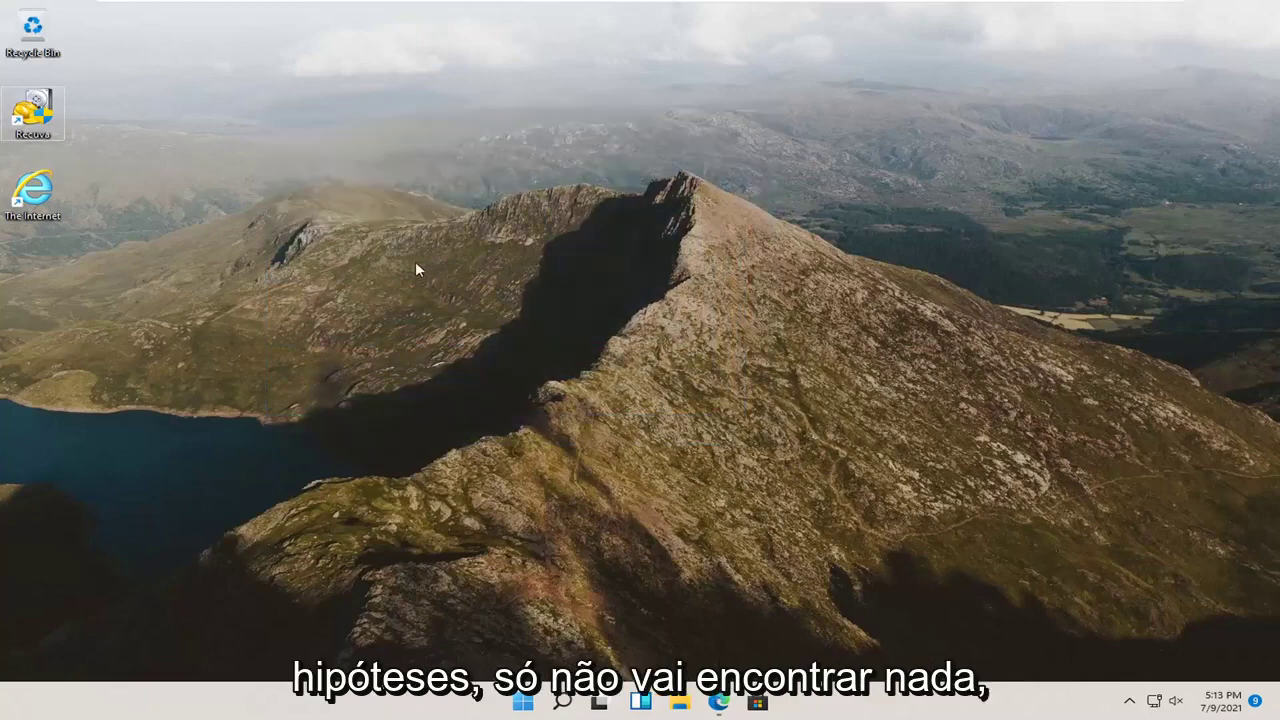